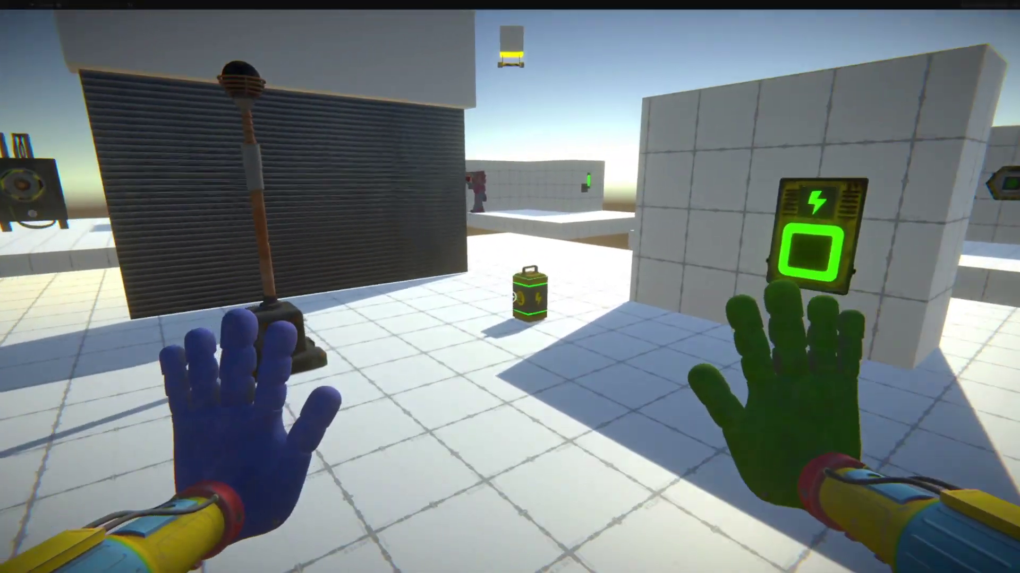
# - Grab batteries with the green hand and plug them into the wall socket, then fire the blue hand
pyautogui.press('w')
pyautogui.rightClick(509, 297)
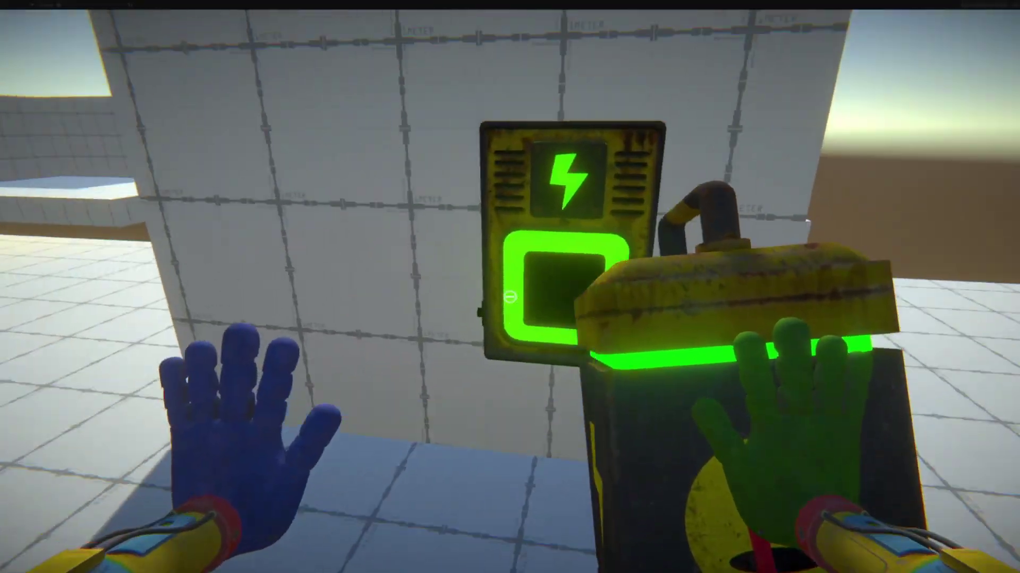
pyautogui.rightClick(510, 297)
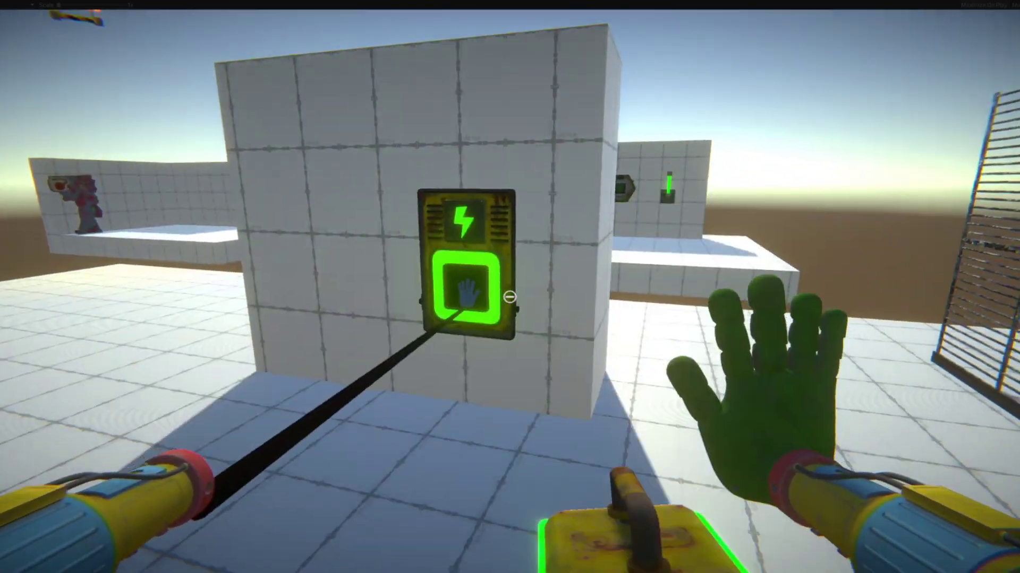
pyautogui.rightClick(510, 297)
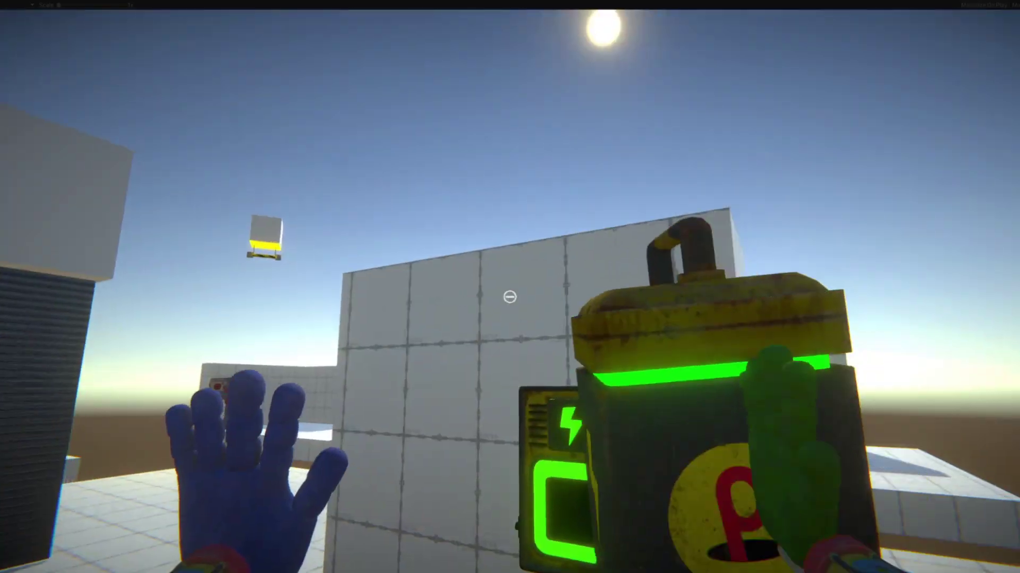
pyautogui.rightClick(510, 297)
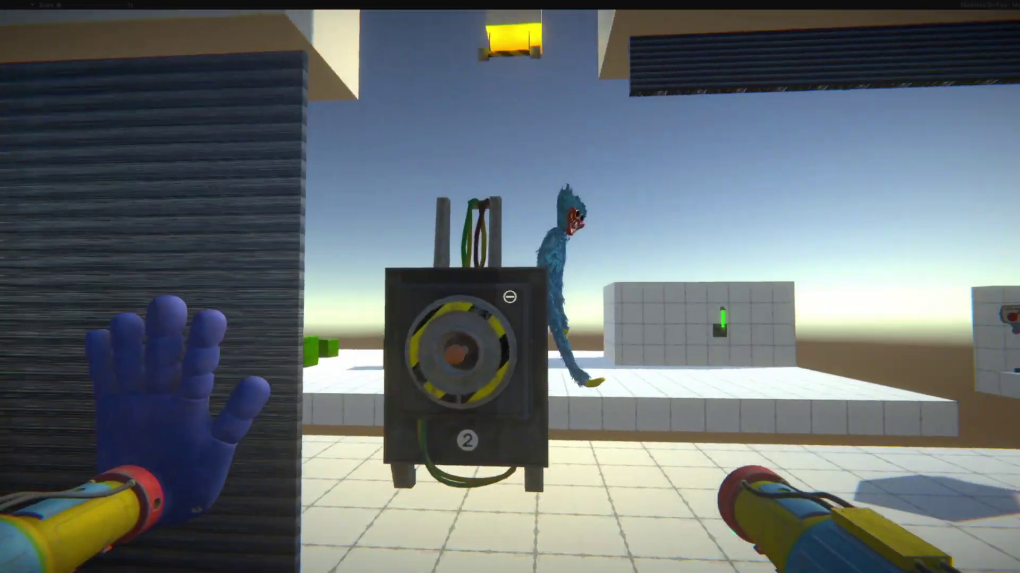
pyautogui.click(509, 297)
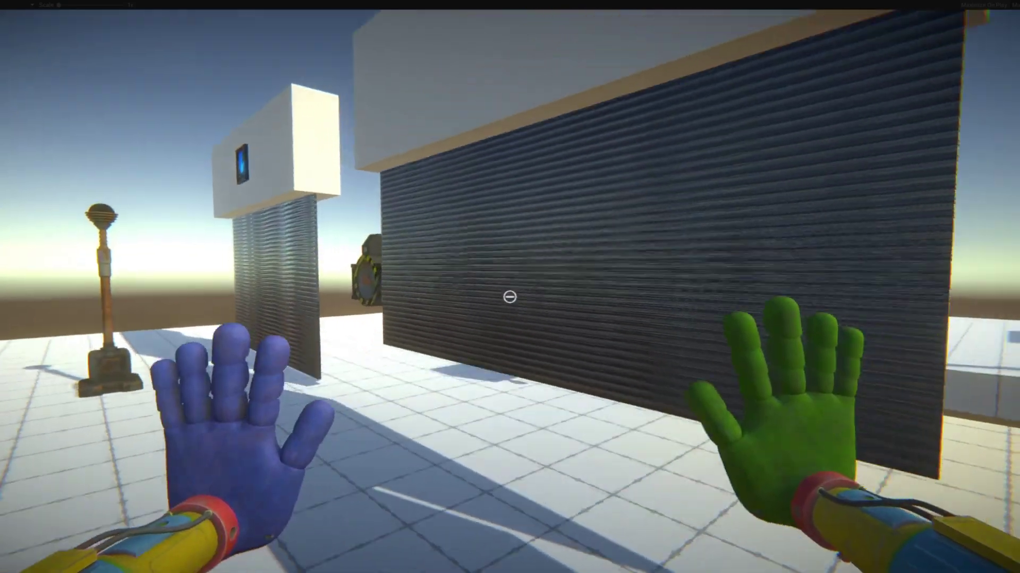
pyautogui.press('w')
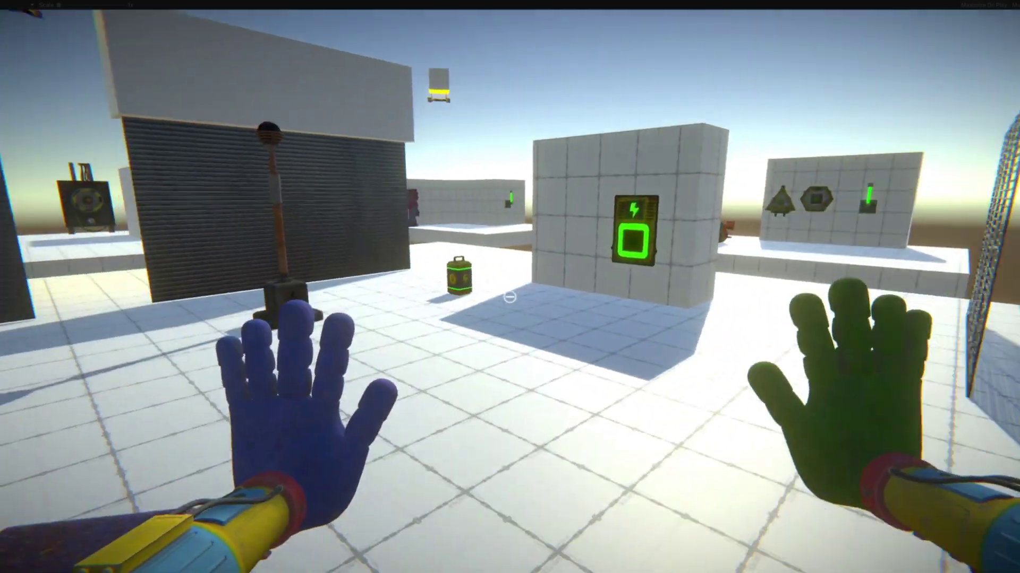
# - Socket the battery in the wall, pull it back out, and re-insert it with the green hand
pyautogui.press('w')
pyautogui.rightClick(509, 297)
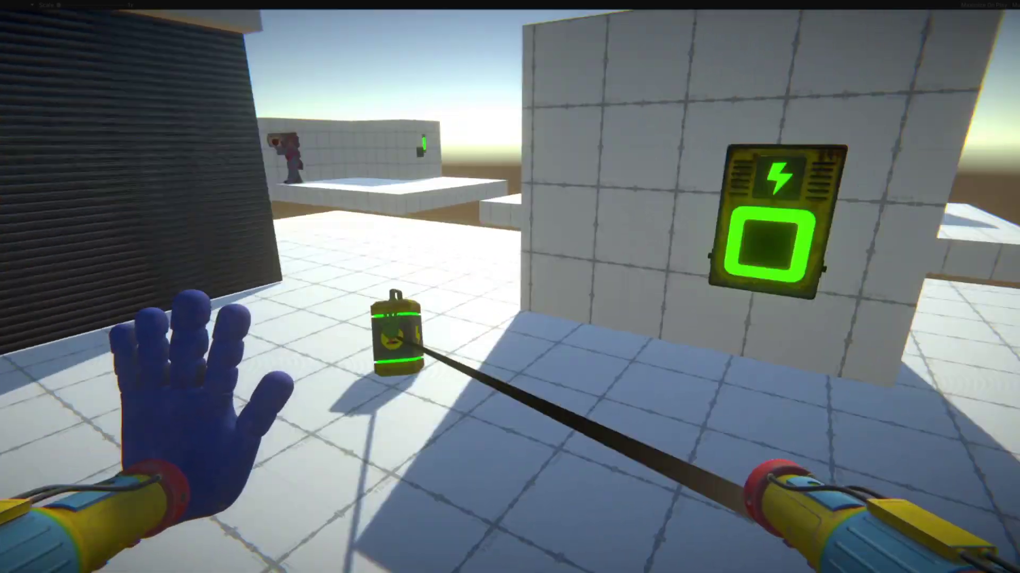
pyautogui.rightClick(509, 298)
pyautogui.press('s')
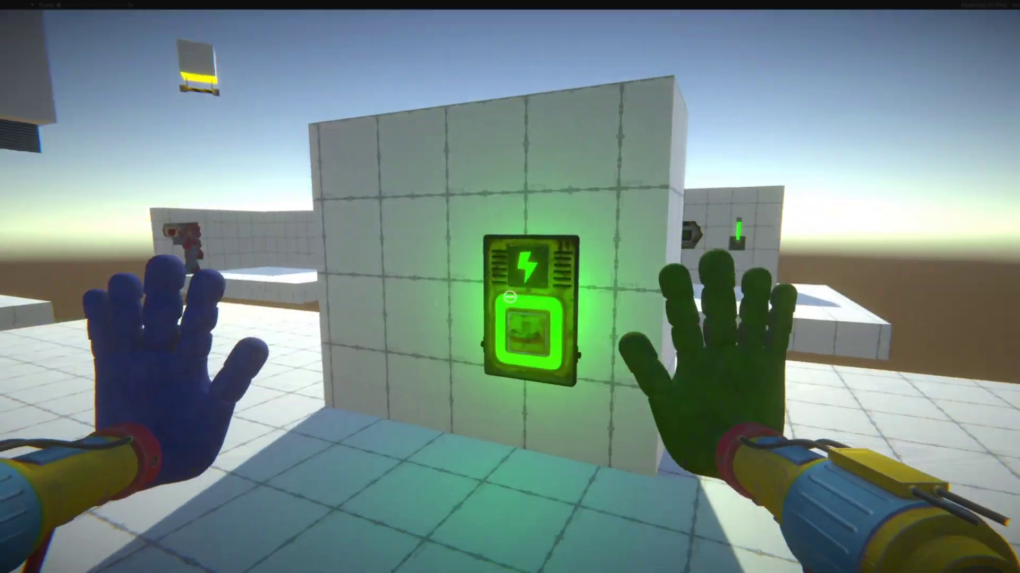
pyautogui.rightClick(508, 297)
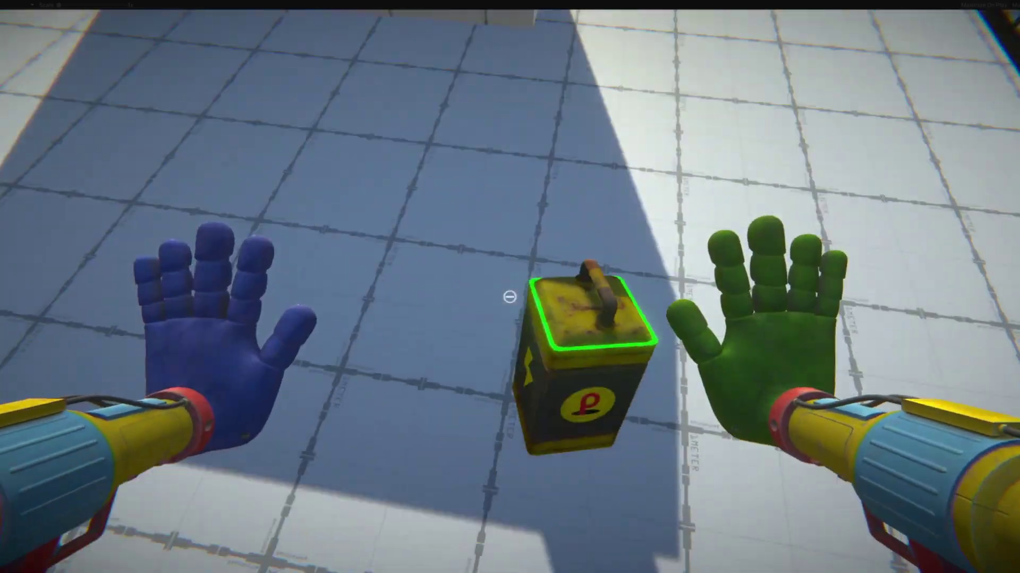
pyautogui.rightClick(509, 298)
pyautogui.rightClick(509, 297)
pyautogui.press('s')
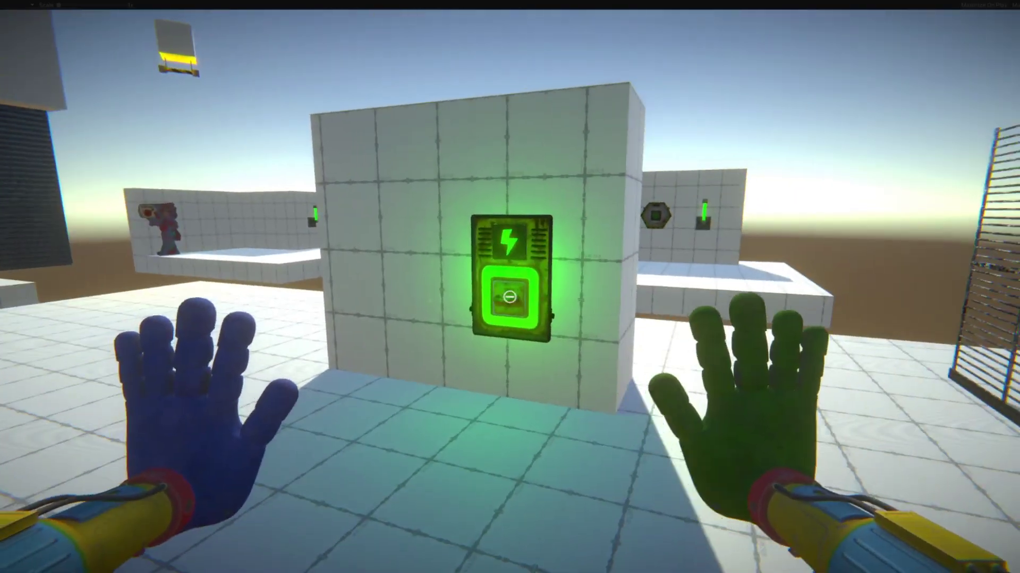
pyautogui.press('s')
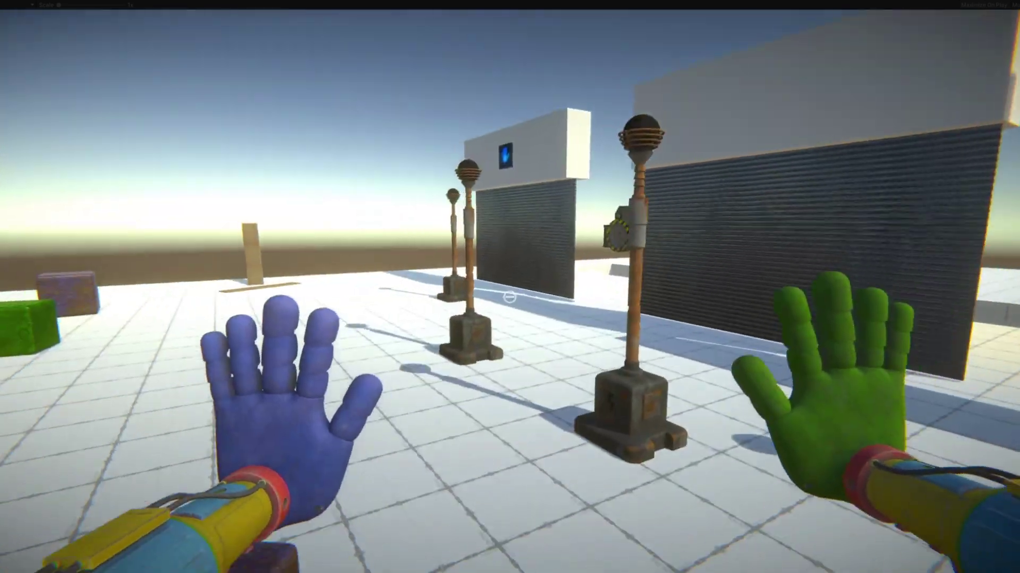
# - Walk toward the pole, then sprint forward with Shift+W to test the animations
pyautogui.press('w')
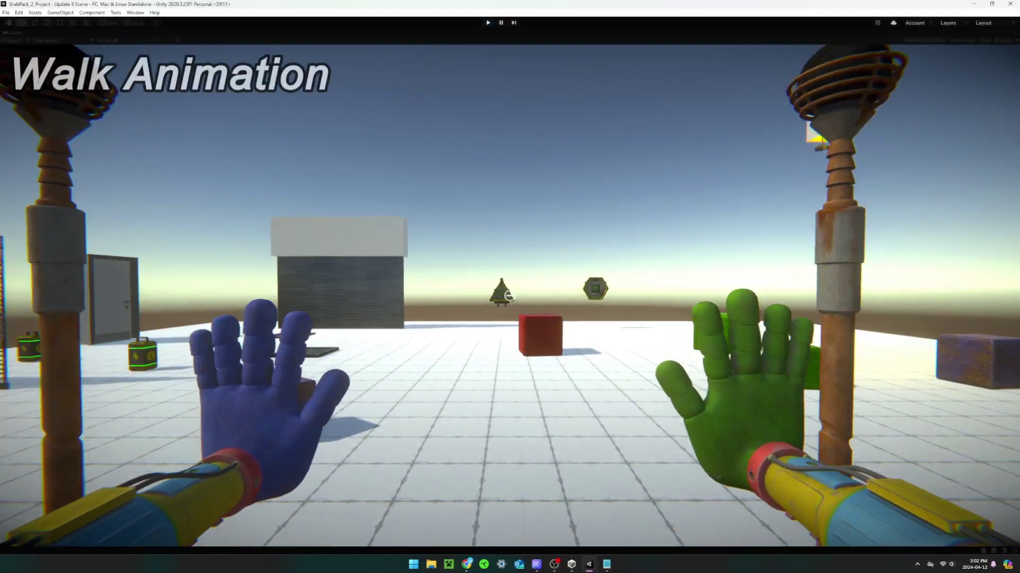
pyautogui.press('w')
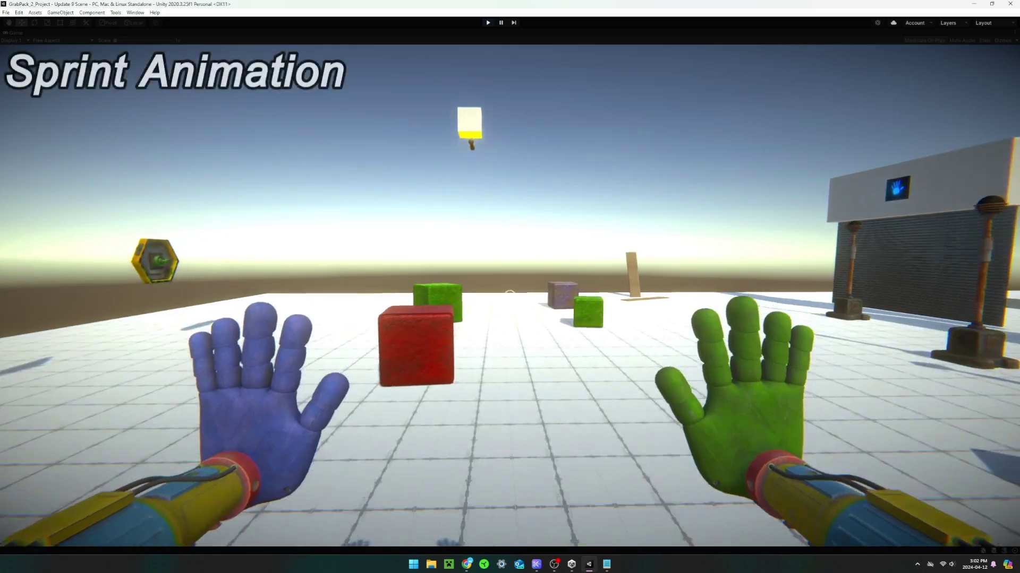
pyautogui.hotkey('shift', 'w')
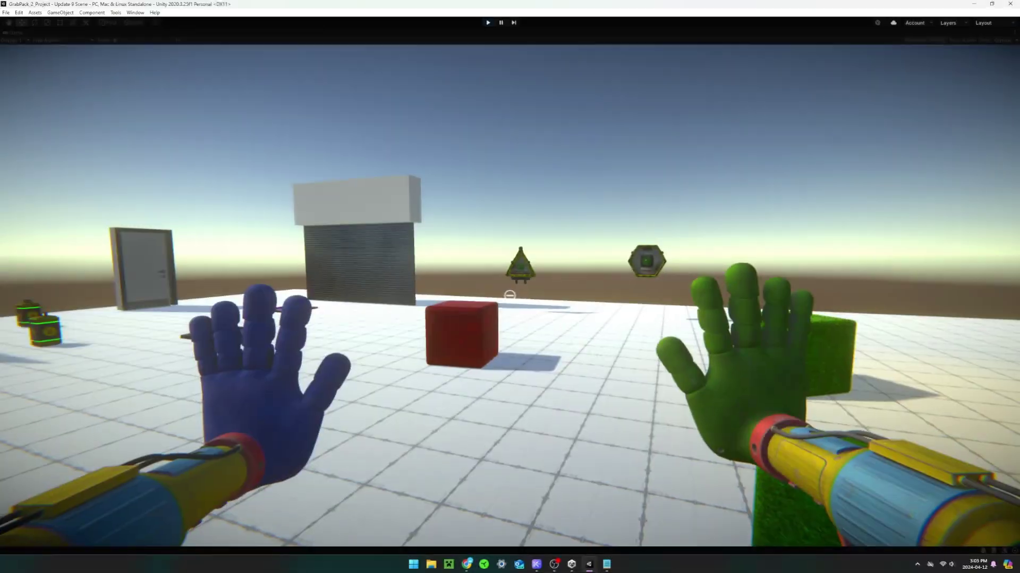
# - Walk past the red cube and lever up to the door so it swings open
pyautogui.press('w')
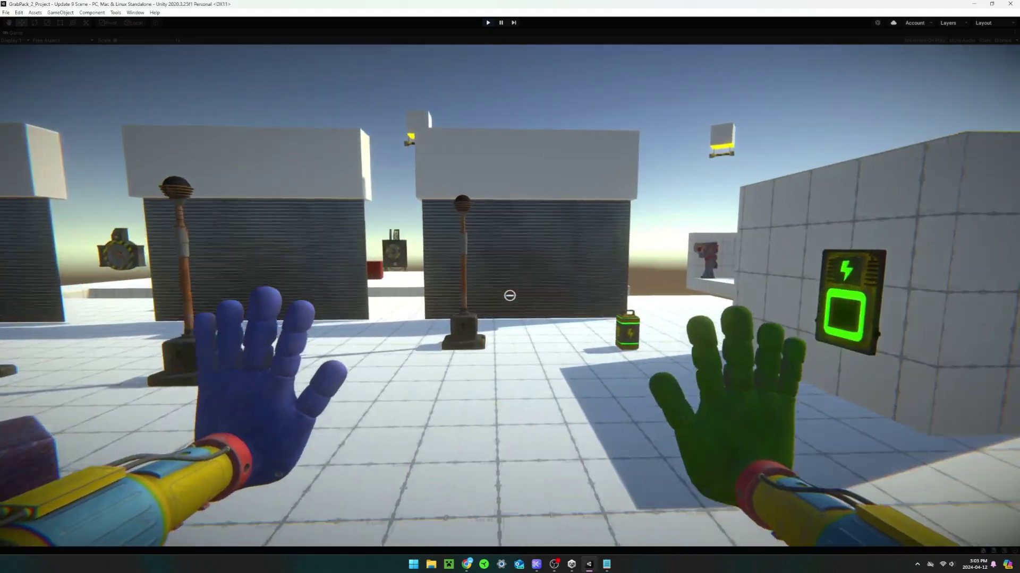
pyautogui.press('w')
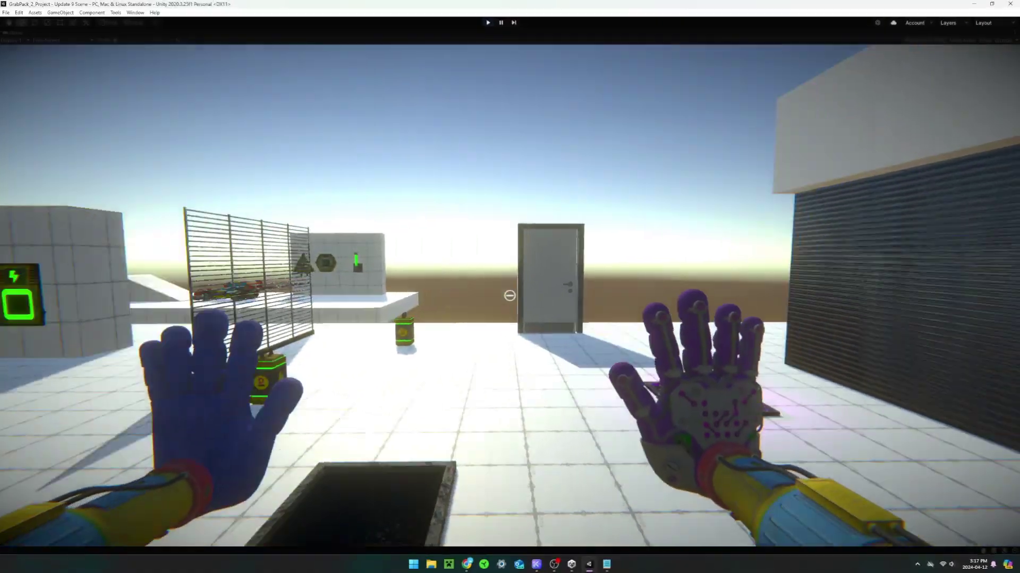
pyautogui.press('w')
pyautogui.press('w')
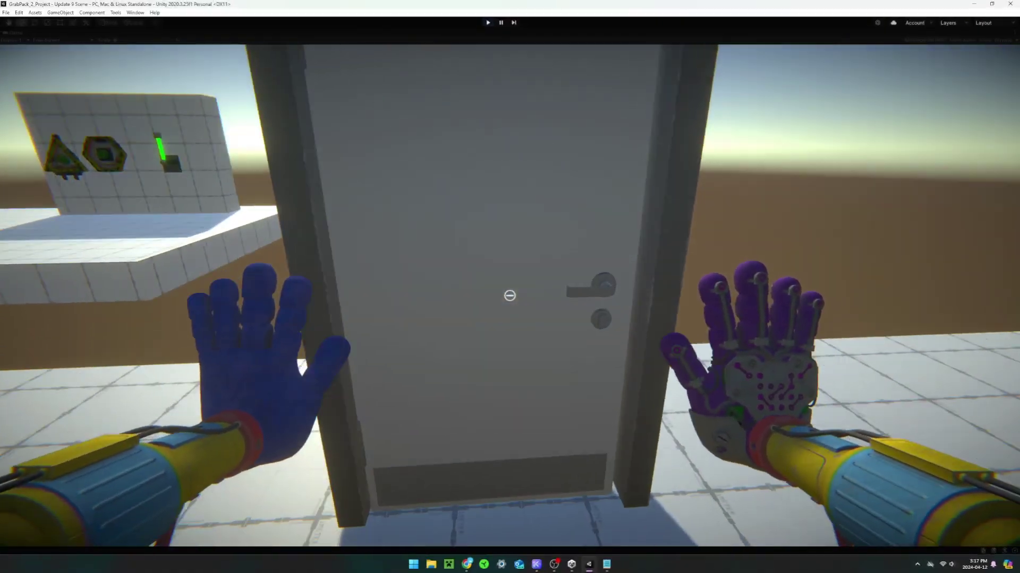
pyautogui.press('w')
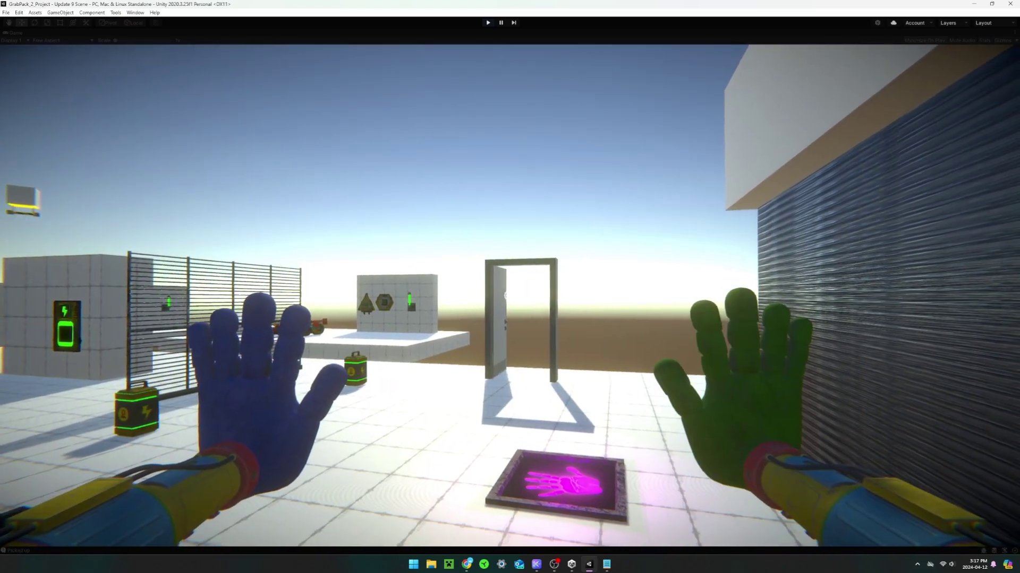
# - Walk through the open doorway and back, then head to the battery wall panel
pyautogui.press('w')
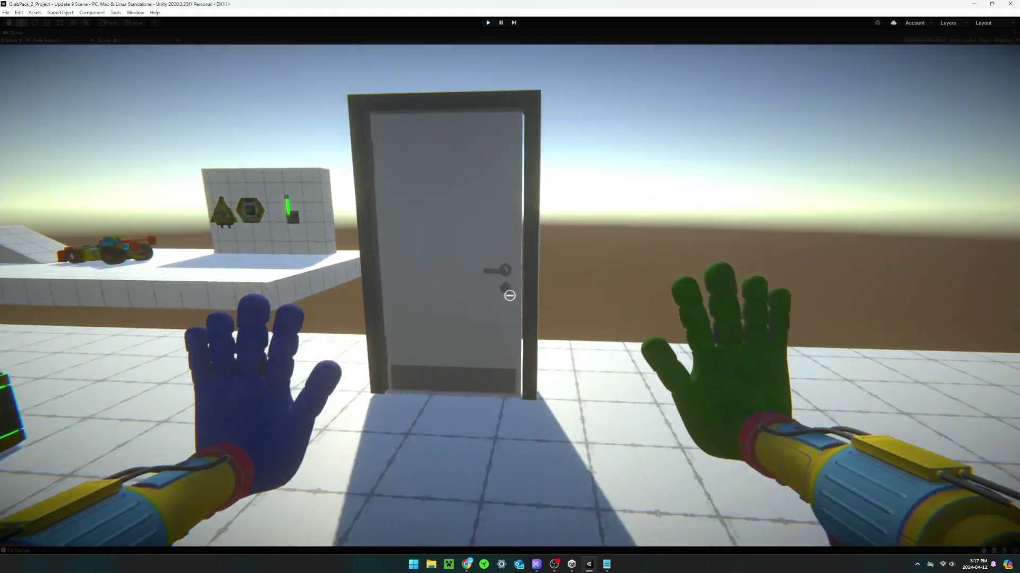
pyautogui.press('s')
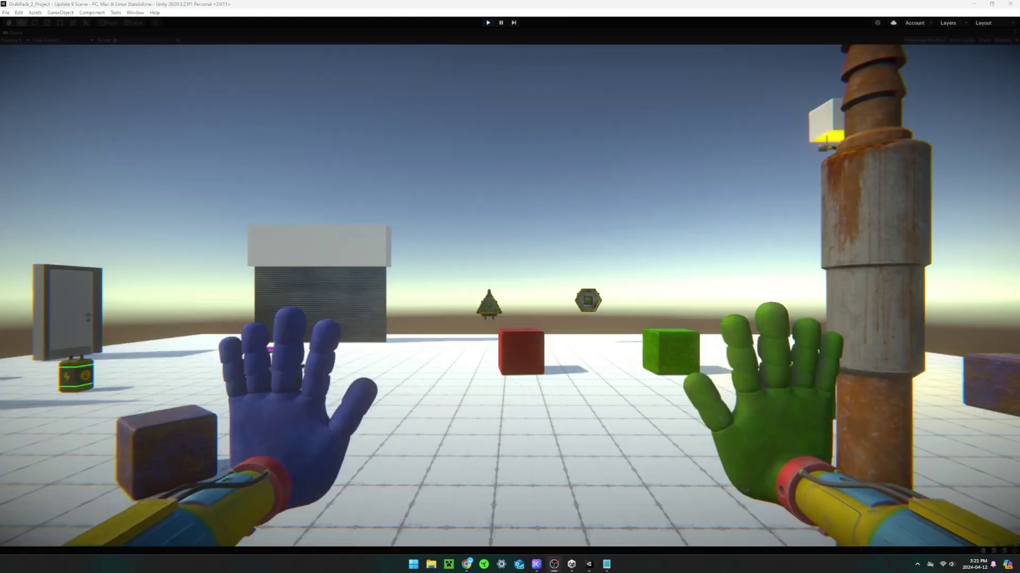
pyautogui.press('w')
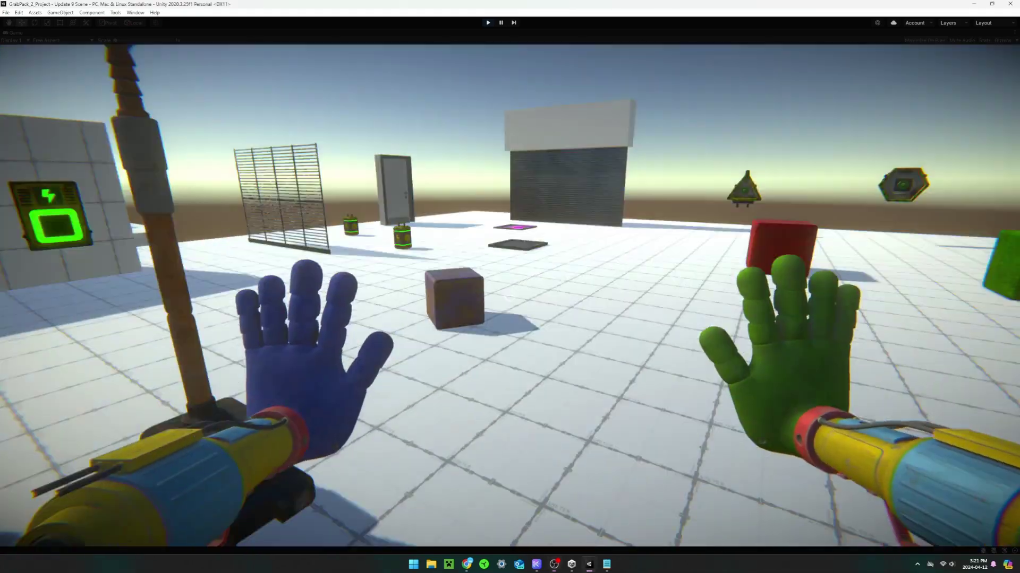
pyautogui.press('w')
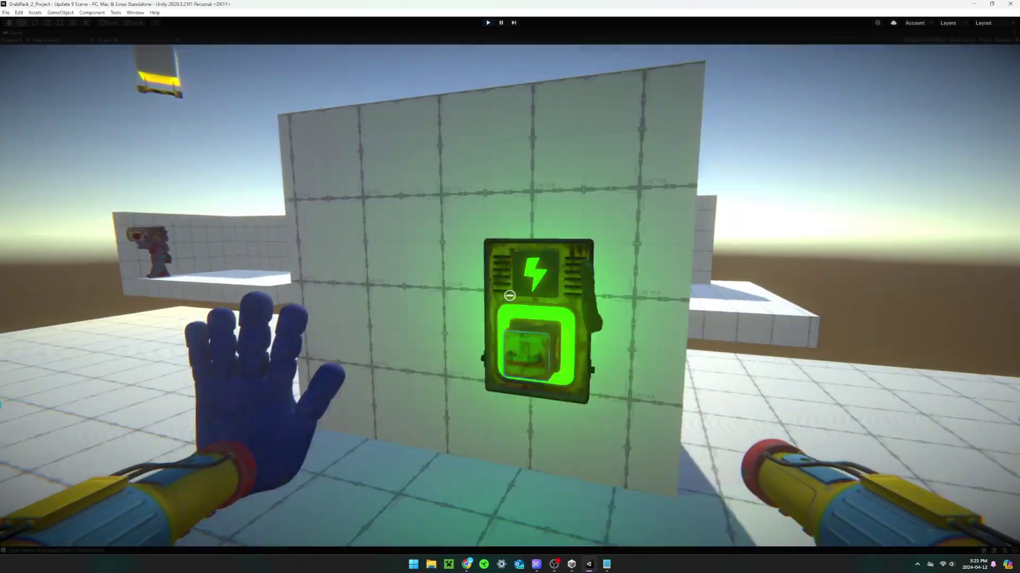
pyautogui.press('s')
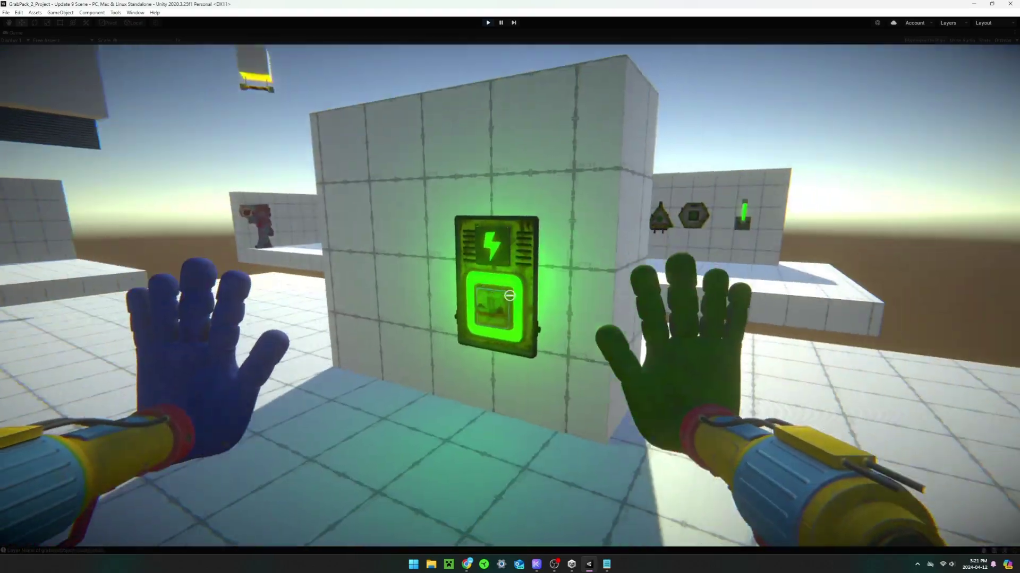
# - Pull the battery out of the green panel and plug it back in, twice
pyautogui.rightClick(509, 295)
pyautogui.rightClick(510, 295)
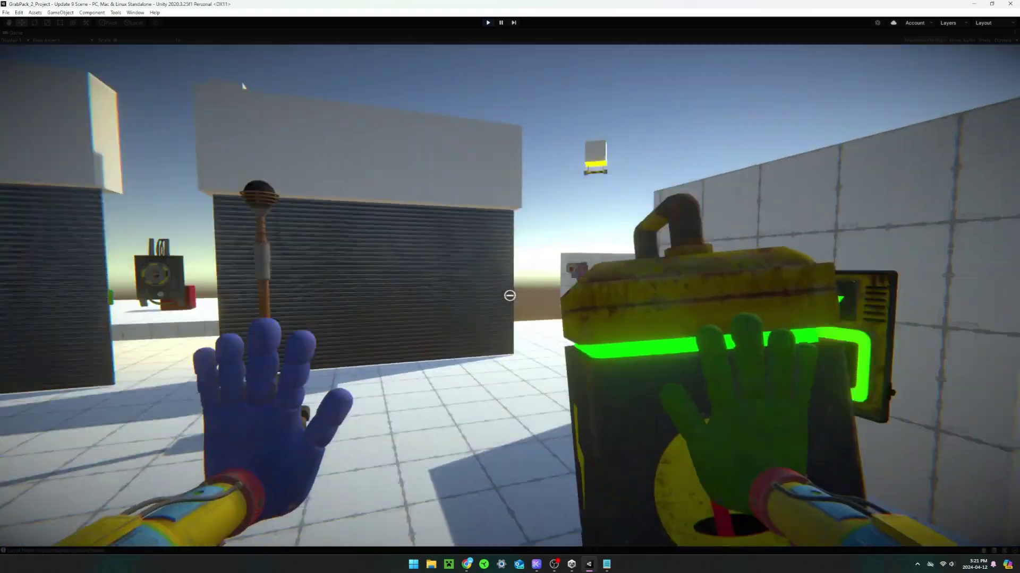
pyautogui.press('w')
pyautogui.press('s')
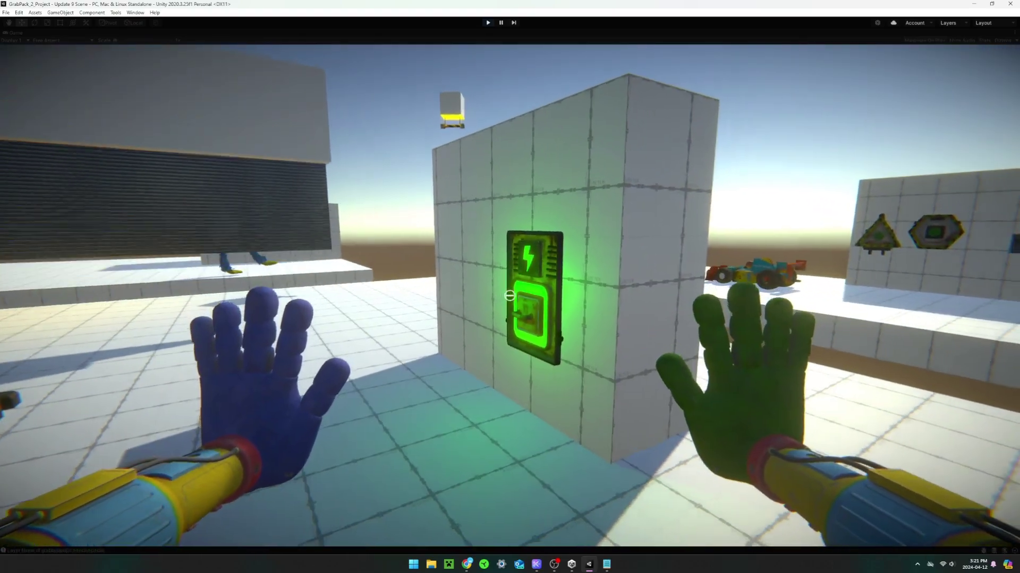
pyautogui.rightClick(510, 296)
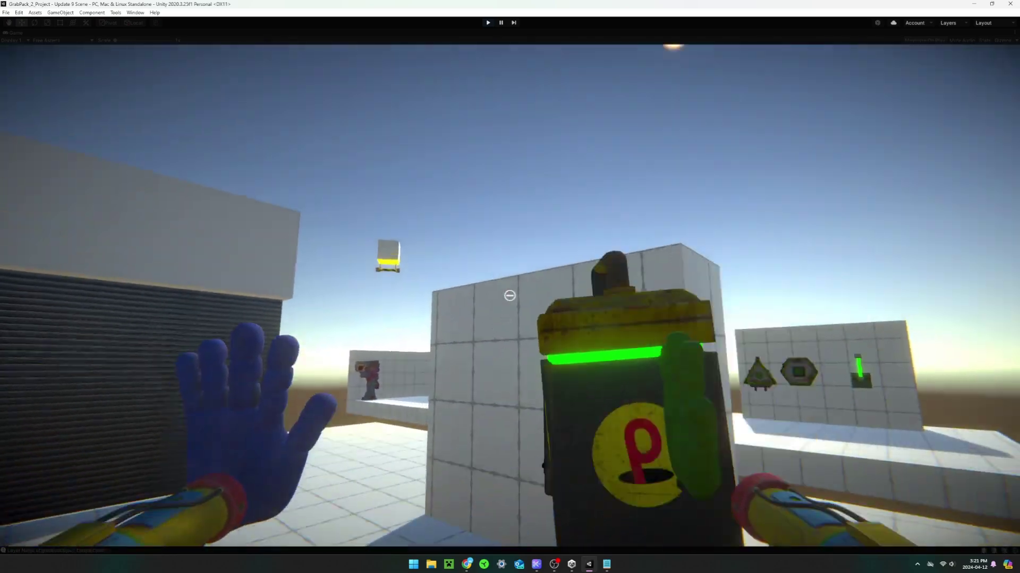
pyautogui.rightClick(509, 295)
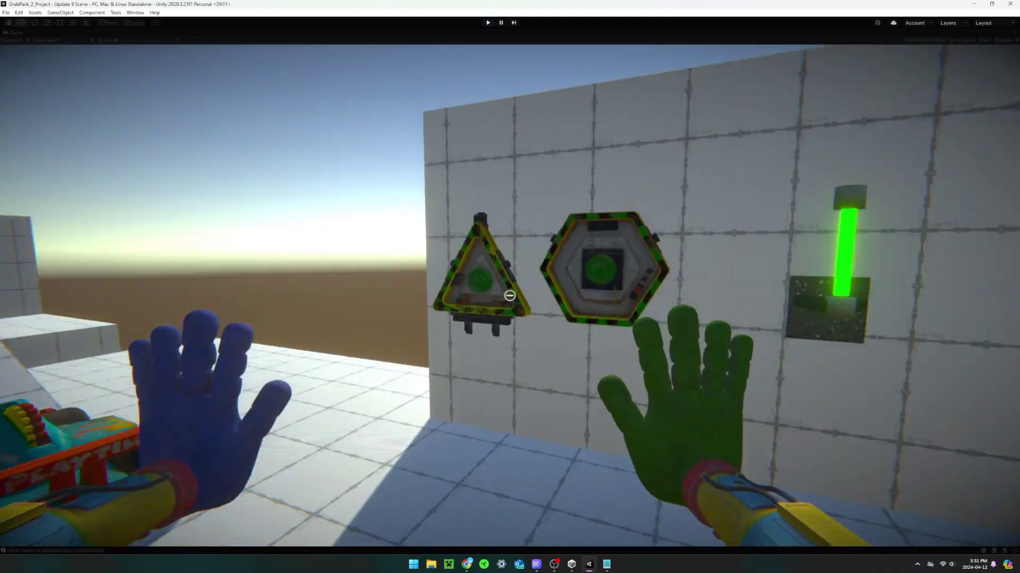
# - Fire the grab line at the hexagon socket and wall panels, shoot the blue hand, and approach the scanner wall
pyautogui.rightClick(509, 295)
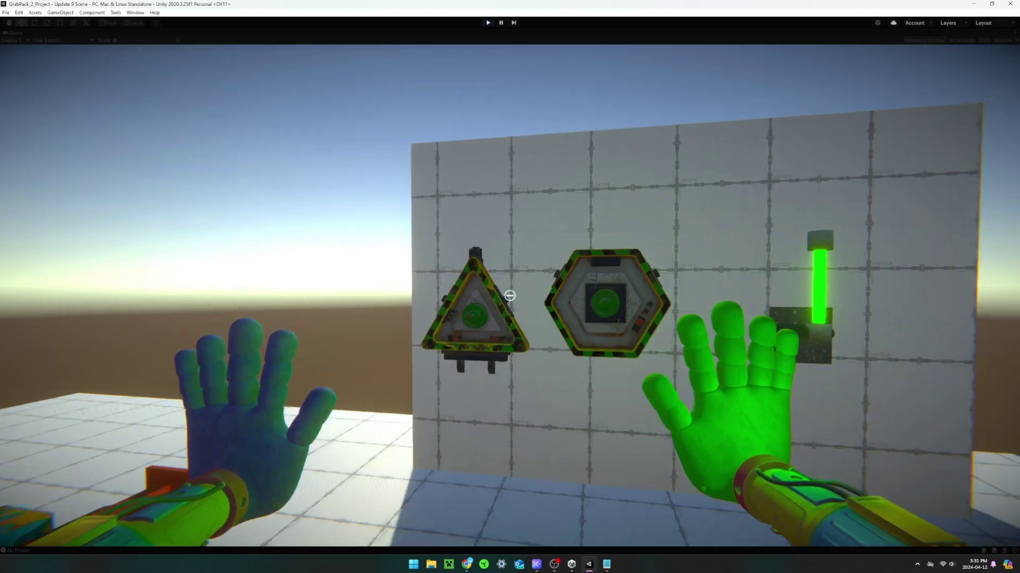
pyautogui.rightClick(510, 295)
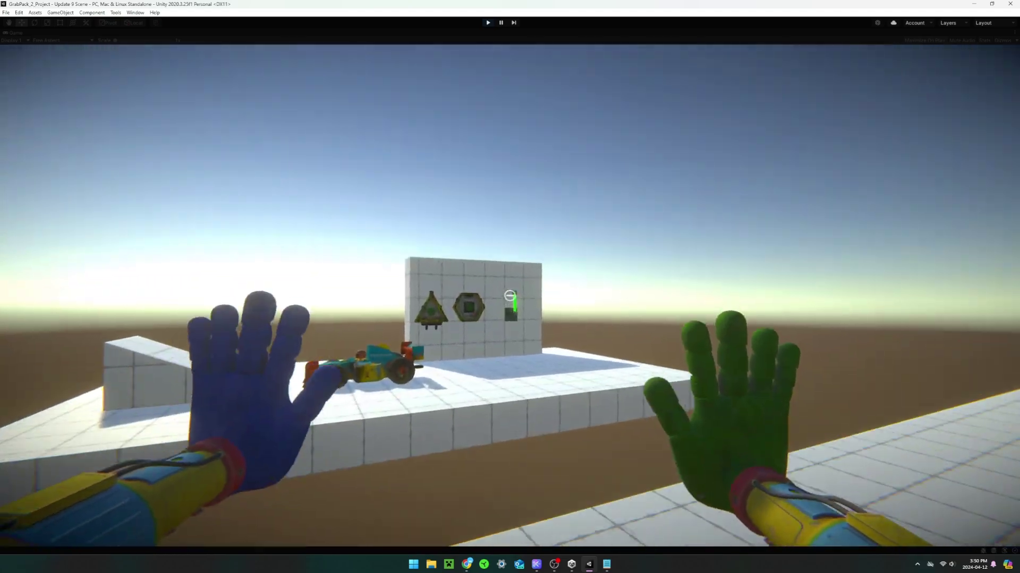
pyautogui.click(509, 295)
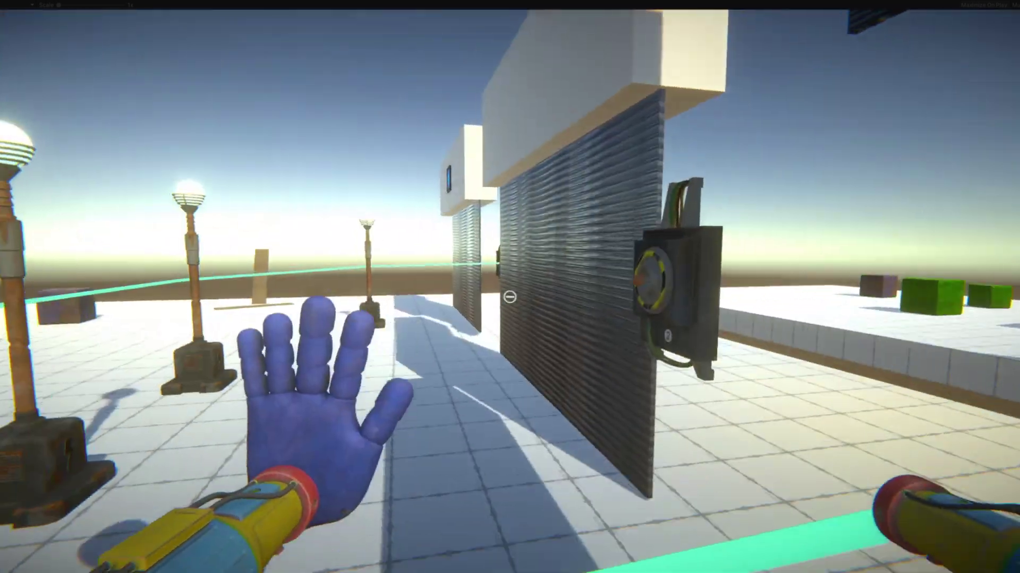
pyautogui.press('s')
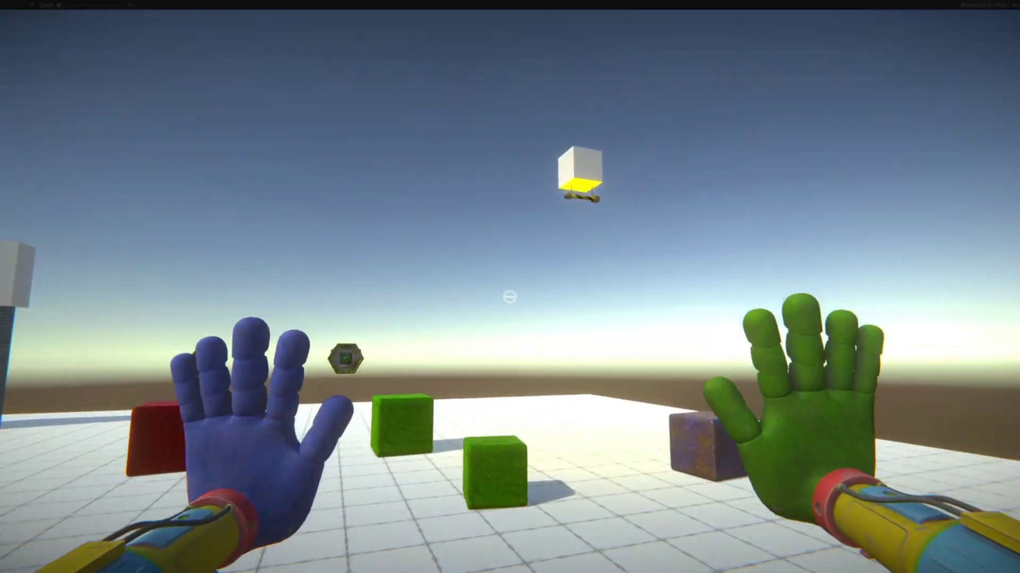
pyautogui.press('w')
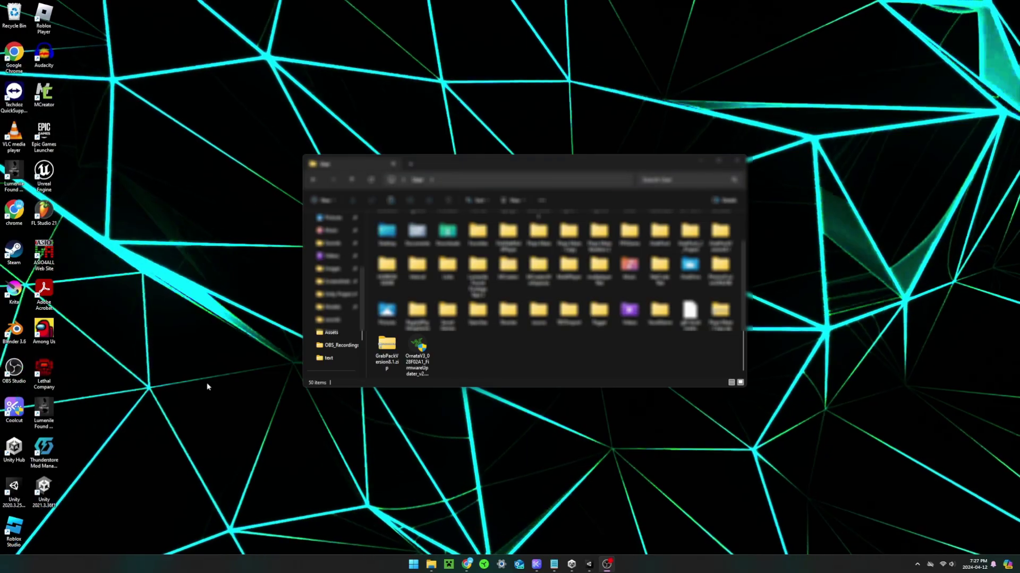
# - Extract the GrabPackVersion8.1 zip with Extract All to the default destination folder
pyautogui.click(386, 348)
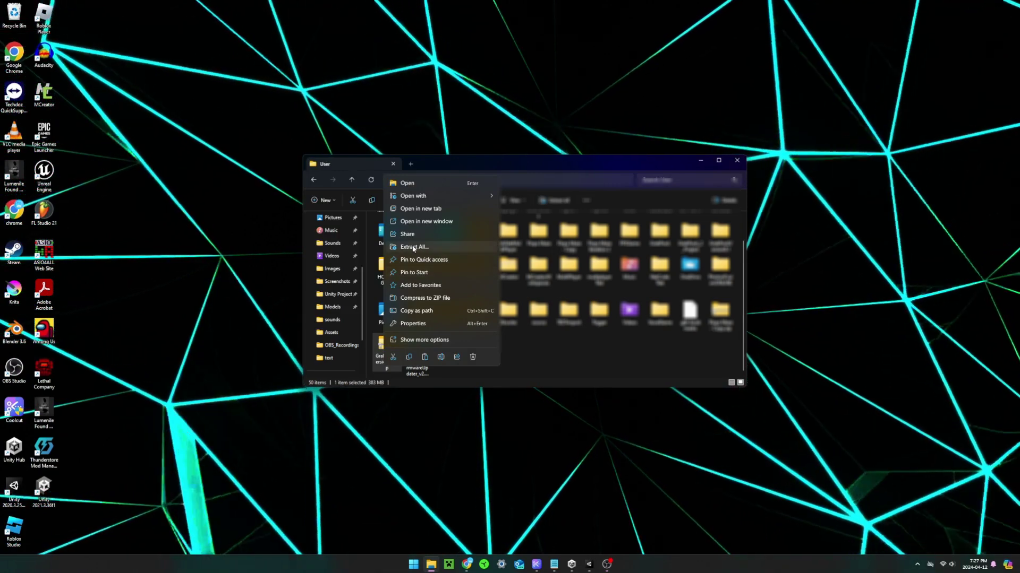
pyautogui.click(413, 248)
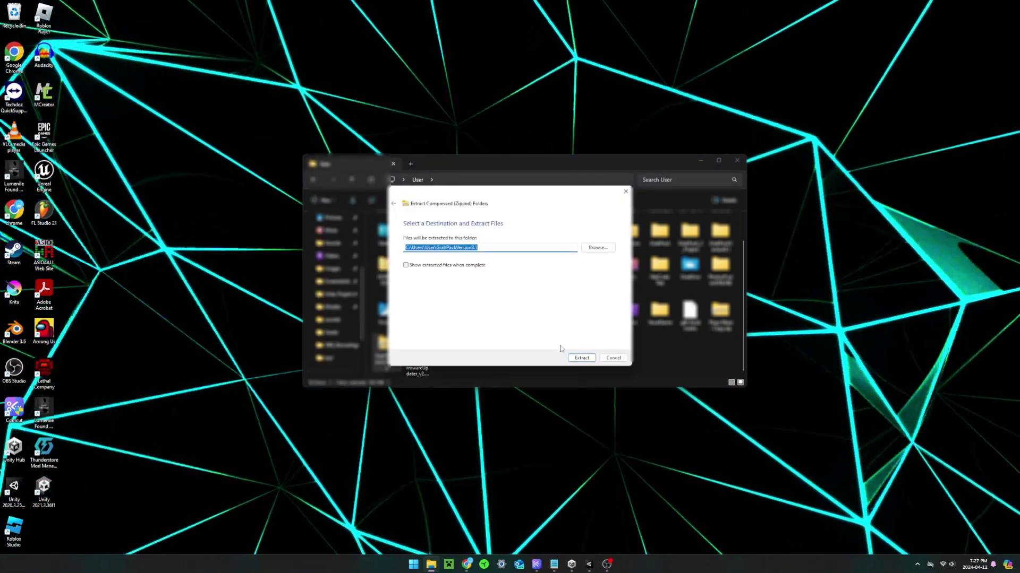
pyautogui.click(581, 358)
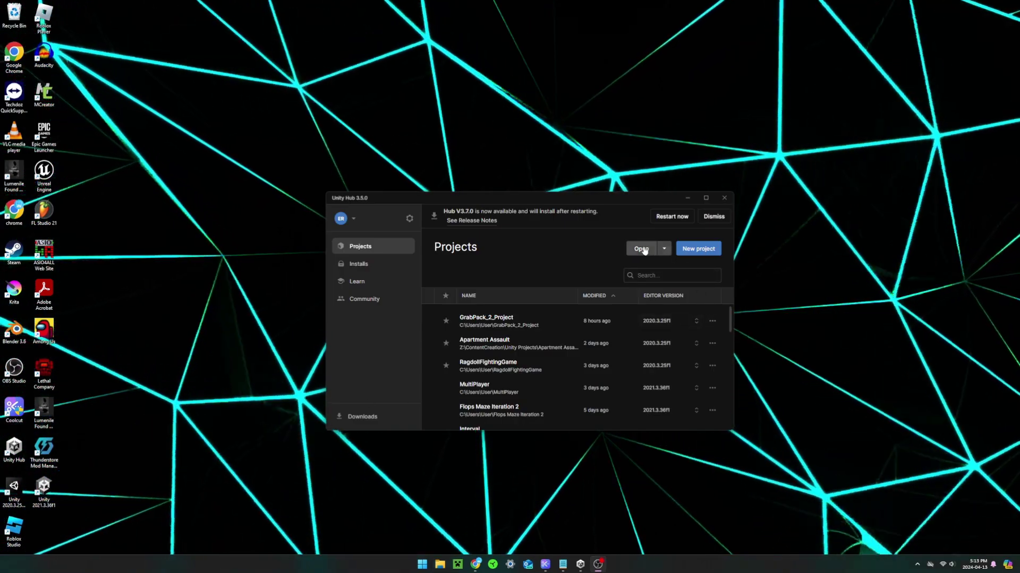
# - Open the inner GrabPackVersion8.1 folder inside GrabPackVersion8.11 as a project in Unity Hub
pyautogui.click(641, 249)
pyautogui.click(721, 291)
pyautogui.doubleClick(720, 292)
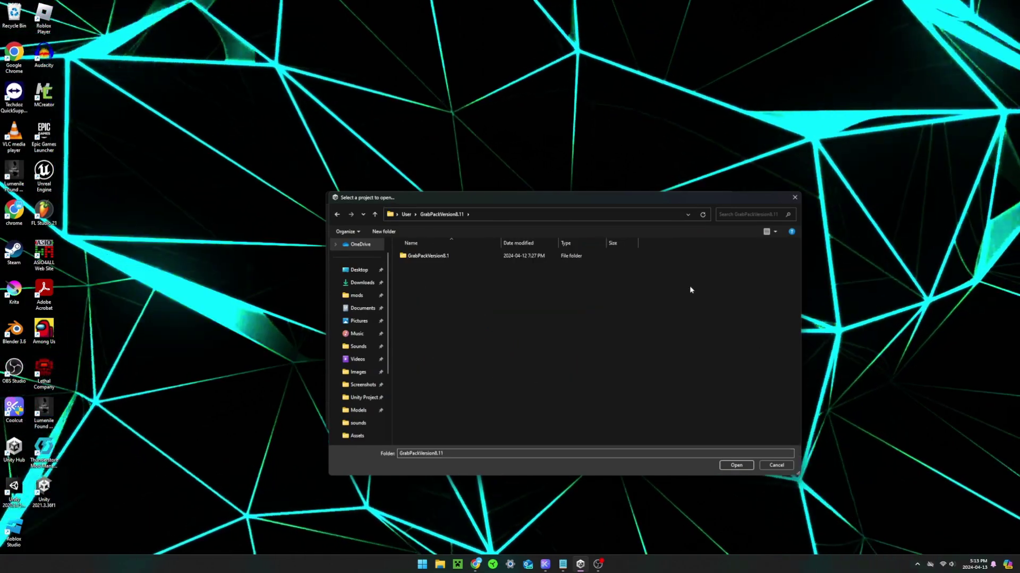
pyautogui.click(430, 257)
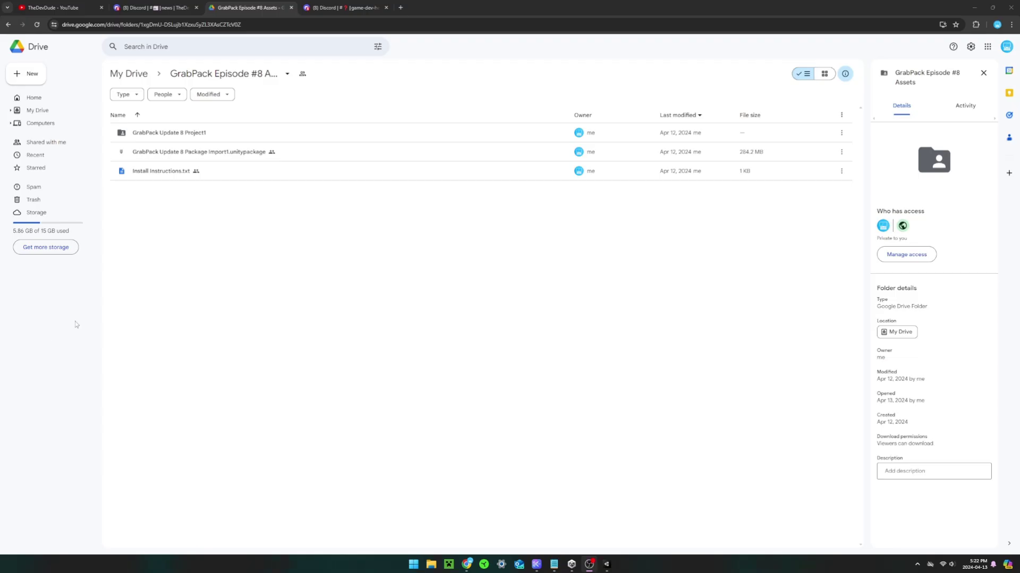
# - Download the GrabPack Update 8 Package Import1.unitypackage from Google Drive
pyautogui.click(159, 153)
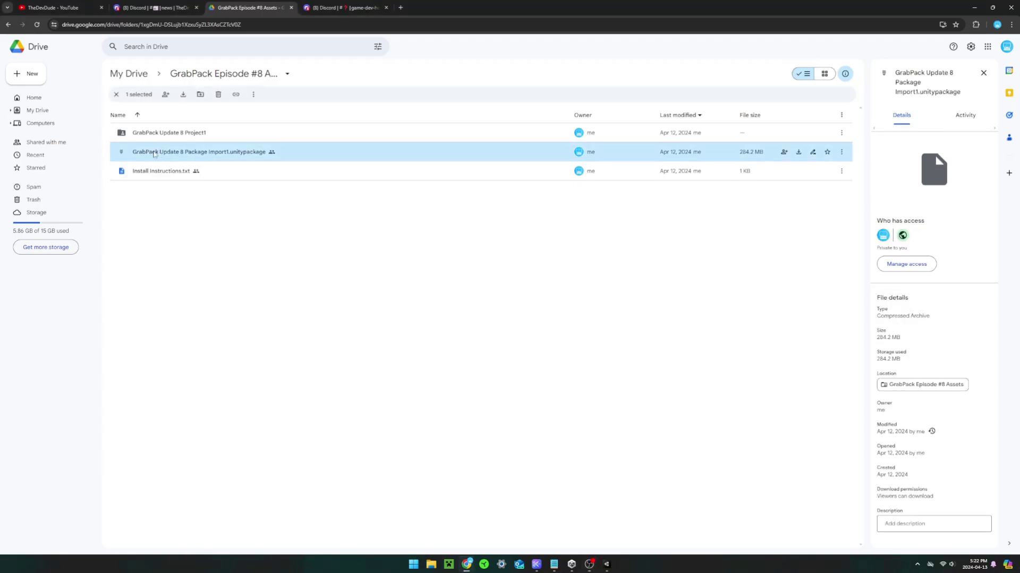
pyautogui.rightClick(157, 153)
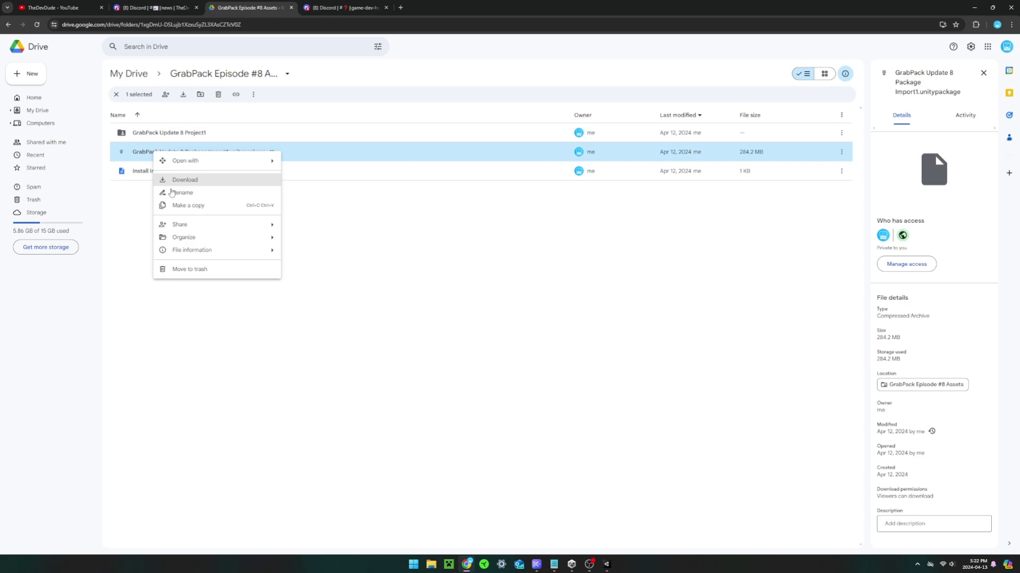
pyautogui.click(184, 180)
# - Select the floor Cube and bring up Tags & Layers through the Layer dropdown's Add Layer..
pyautogui.click(571, 563)
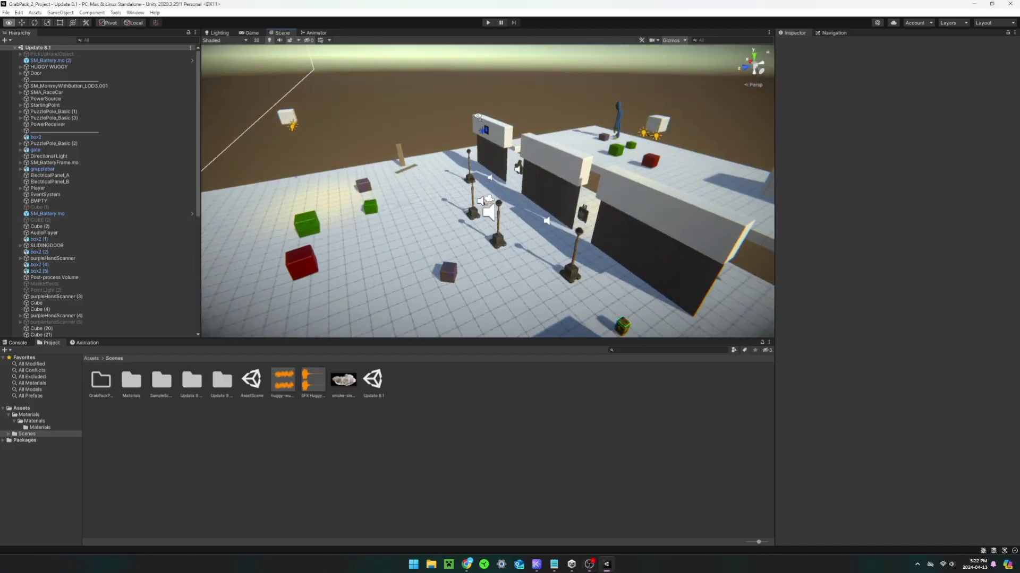
pyautogui.click(372, 240)
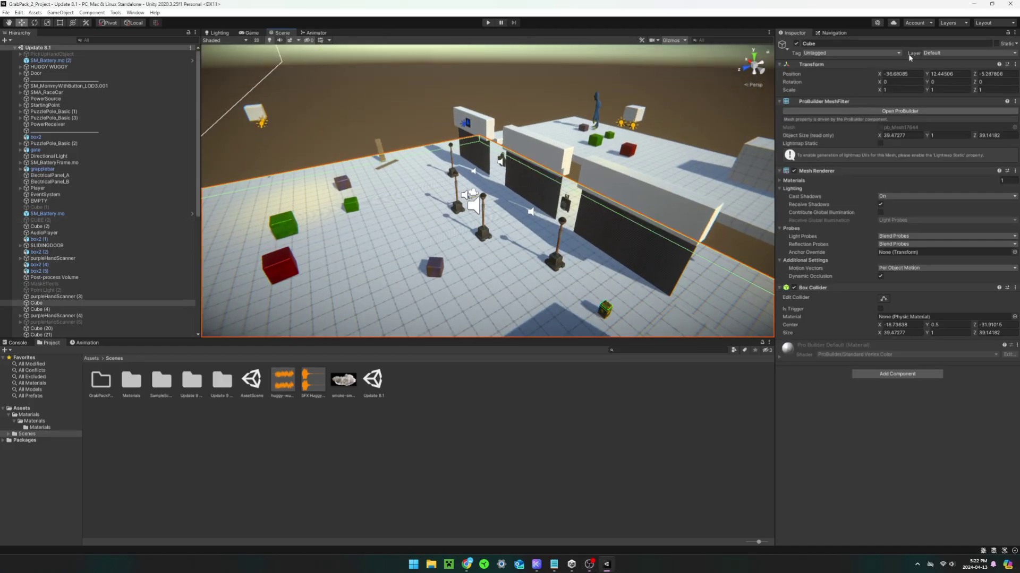
pyautogui.click(948, 54)
pyautogui.click(949, 276)
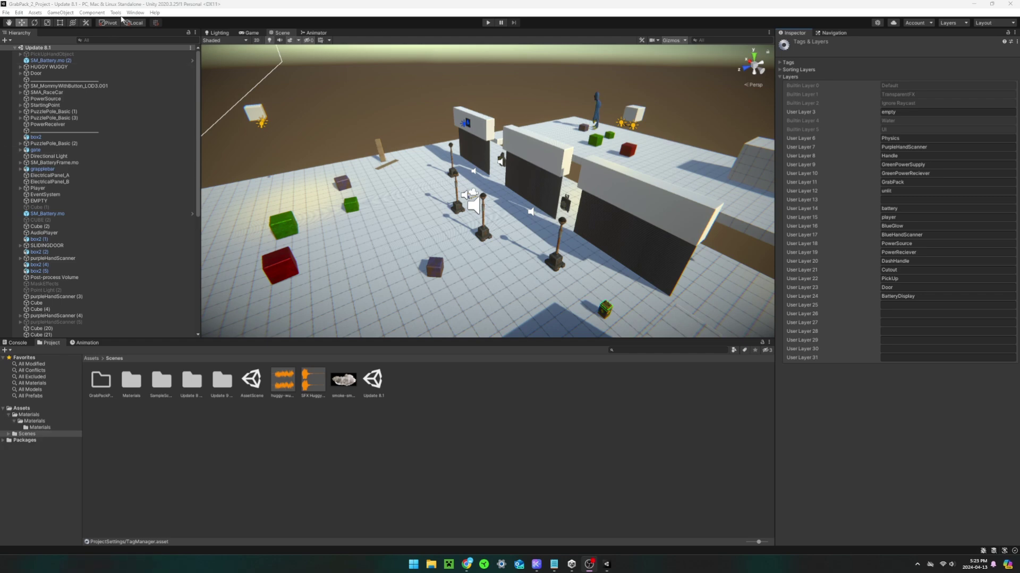
pyautogui.click(135, 12)
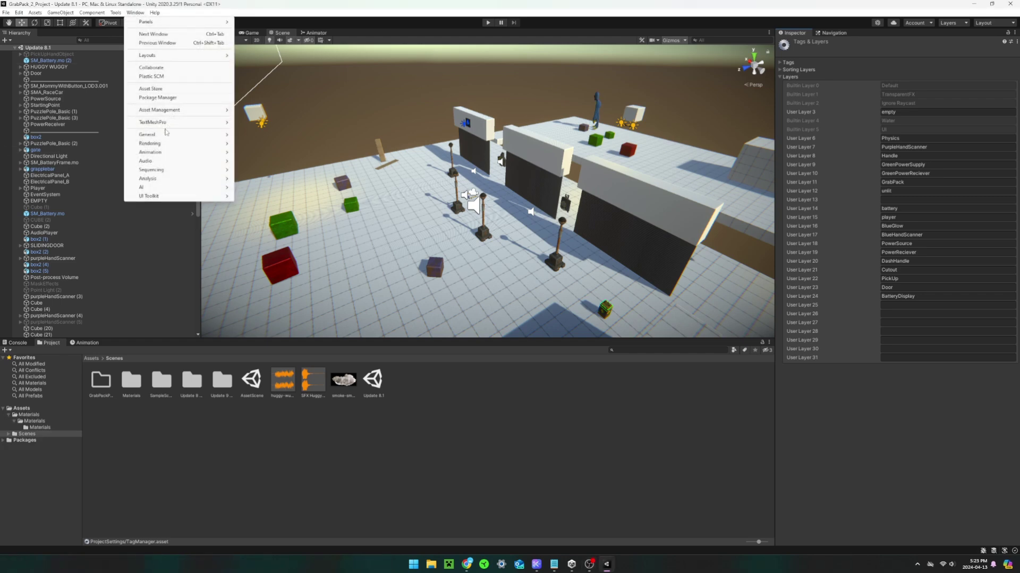
# - Check ProBuilder 4.5.2 and Post Processing 3.2.2 in the Package Manager, then close it
pyautogui.click(164, 97)
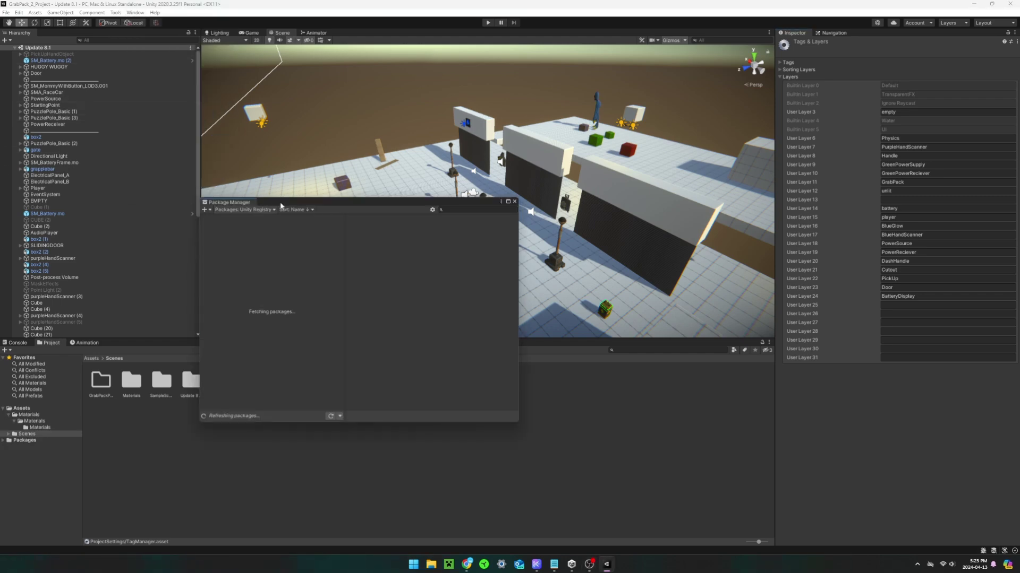
pyautogui.moveTo(281, 206); pyautogui.dragTo(536, 184)
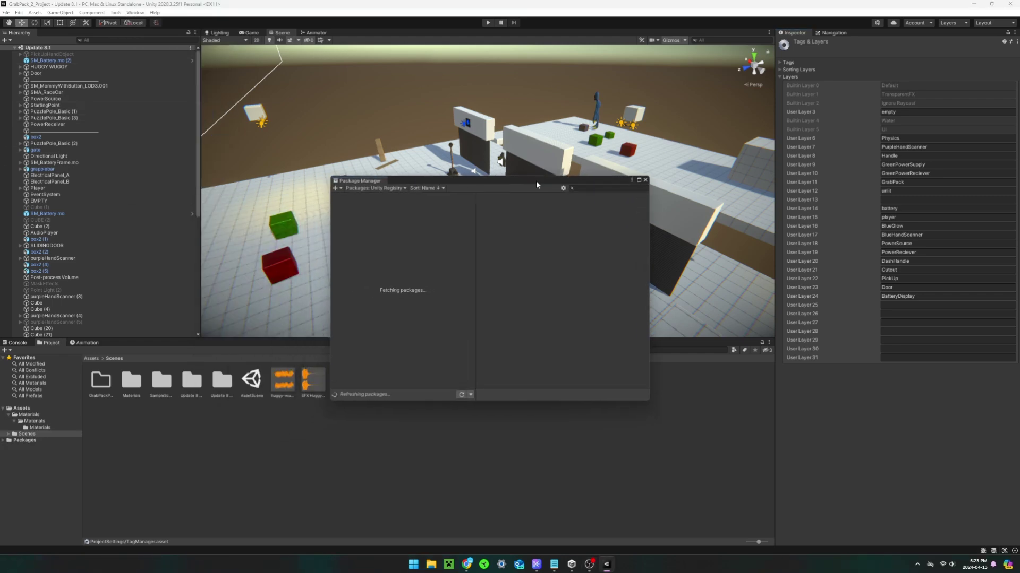
pyautogui.click(569, 189)
pyautogui.write('probuilder')
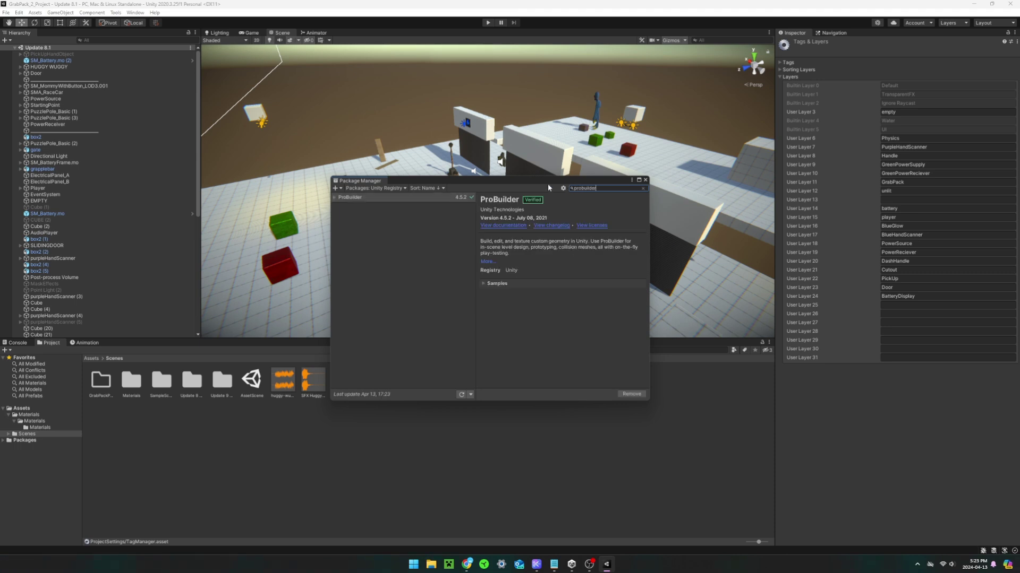
pyautogui.click(375, 204)
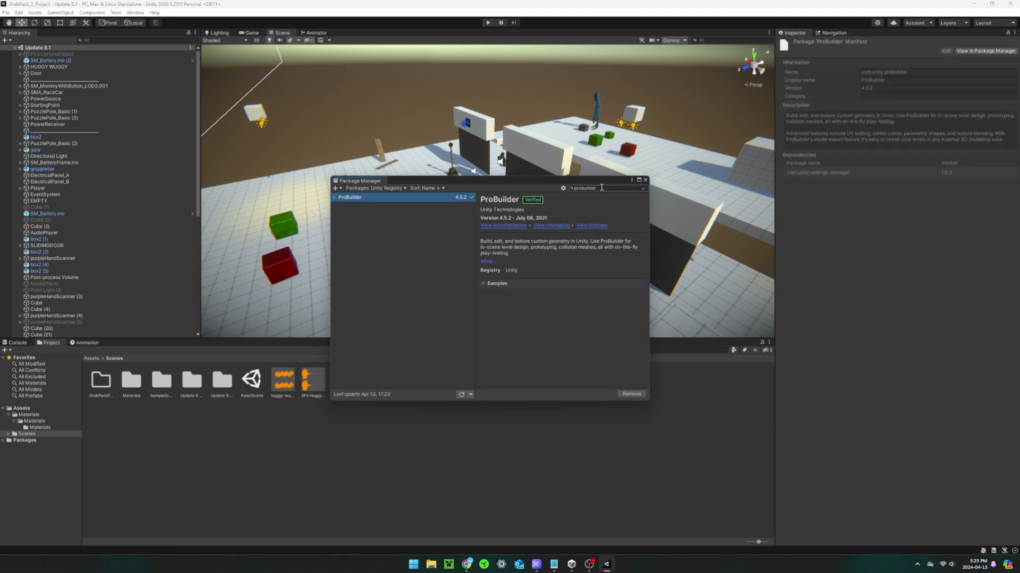
pyautogui.write('post processing')
pyautogui.click(379, 201)
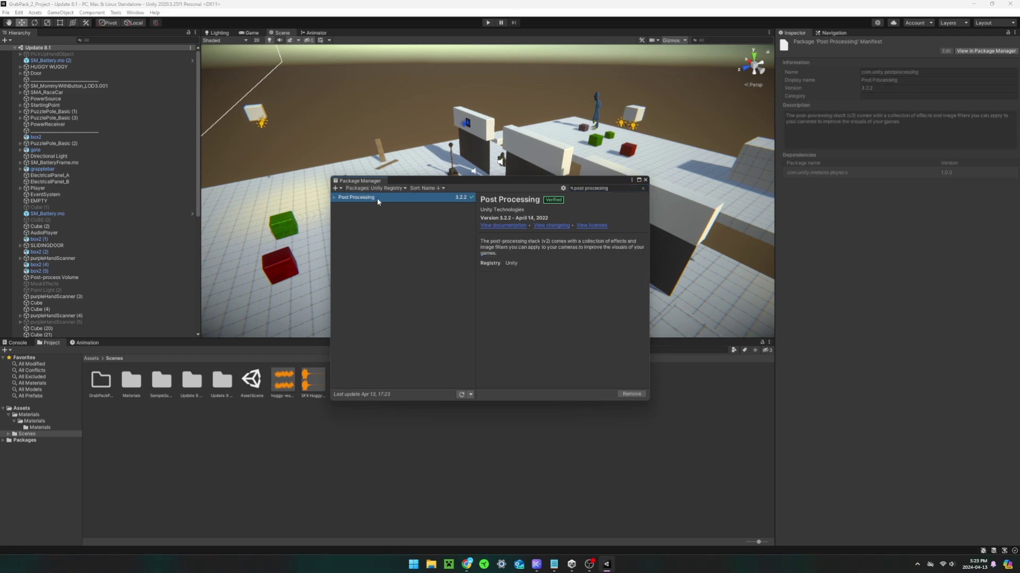
pyautogui.hotkey('alt', 'F4')
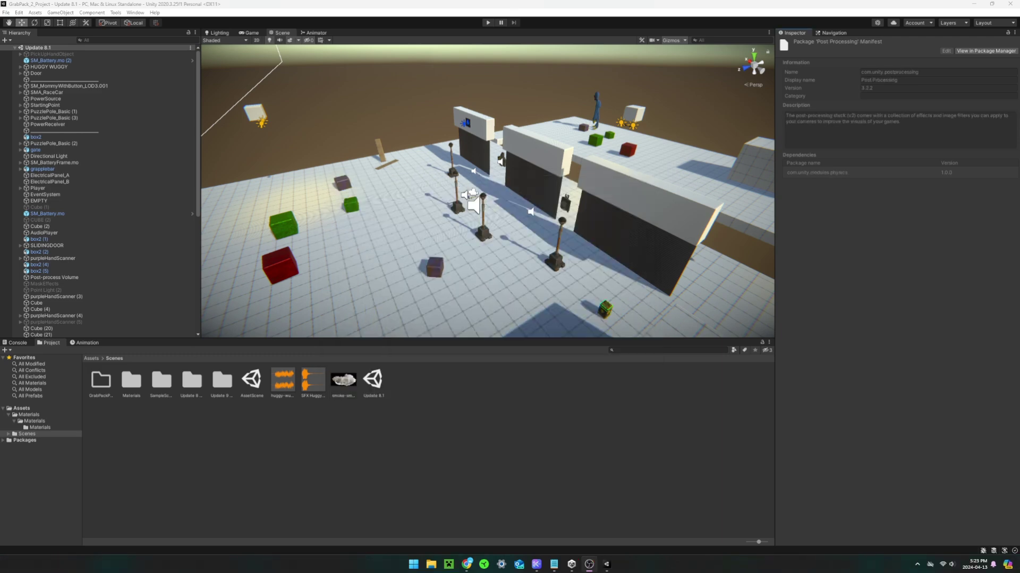
# - Choose Import Package > Custom Package from the Scenes folder's context menu
pyautogui.rightClick(467, 398)
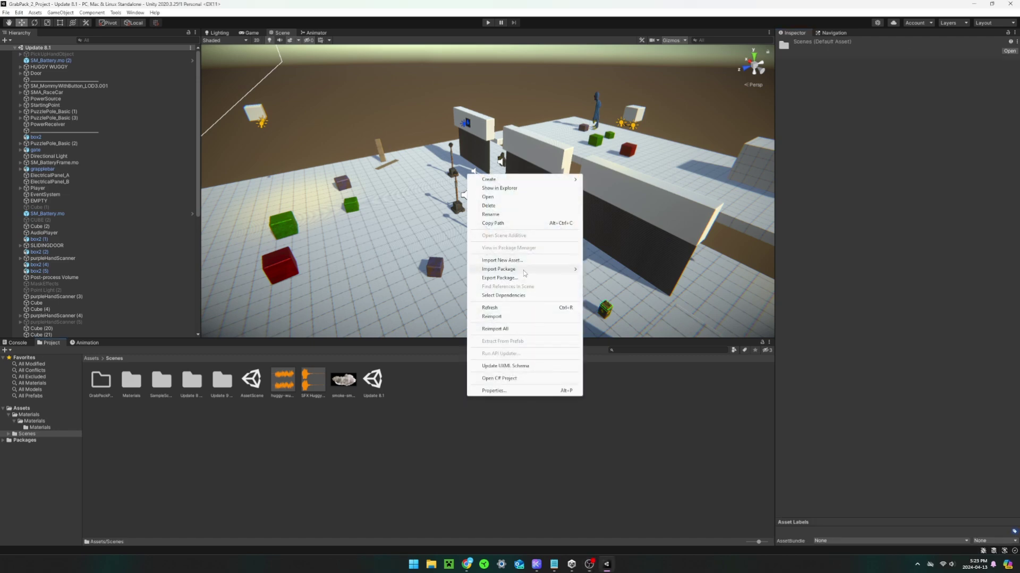
pyautogui.click(606, 270)
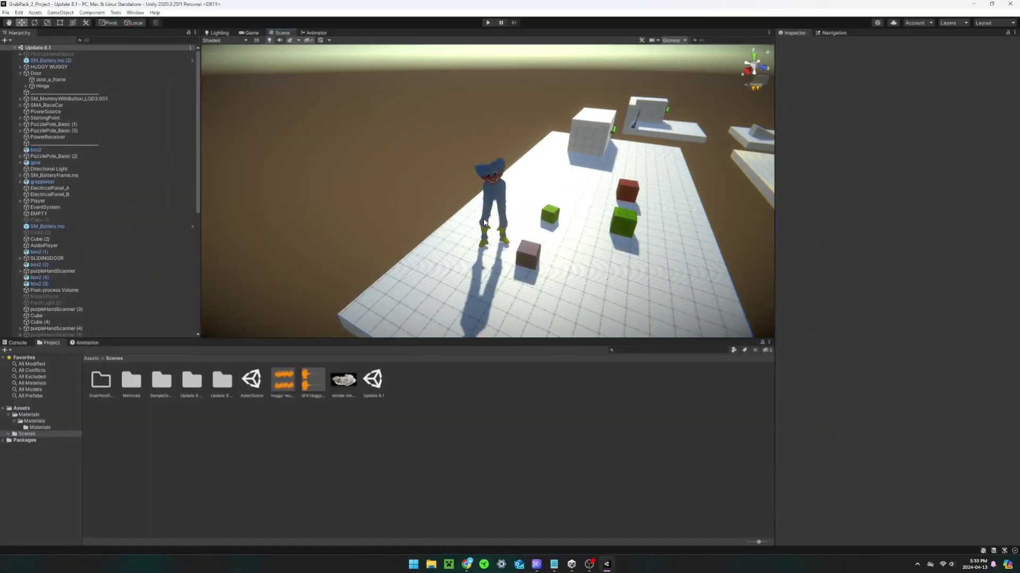
# - Select HUGGY WUGGY to review its NavMesh Agent, AI Follow Player script and trigger Box Collider
pyautogui.click(55, 67)
pyautogui.scroll(-10, 106, 154)
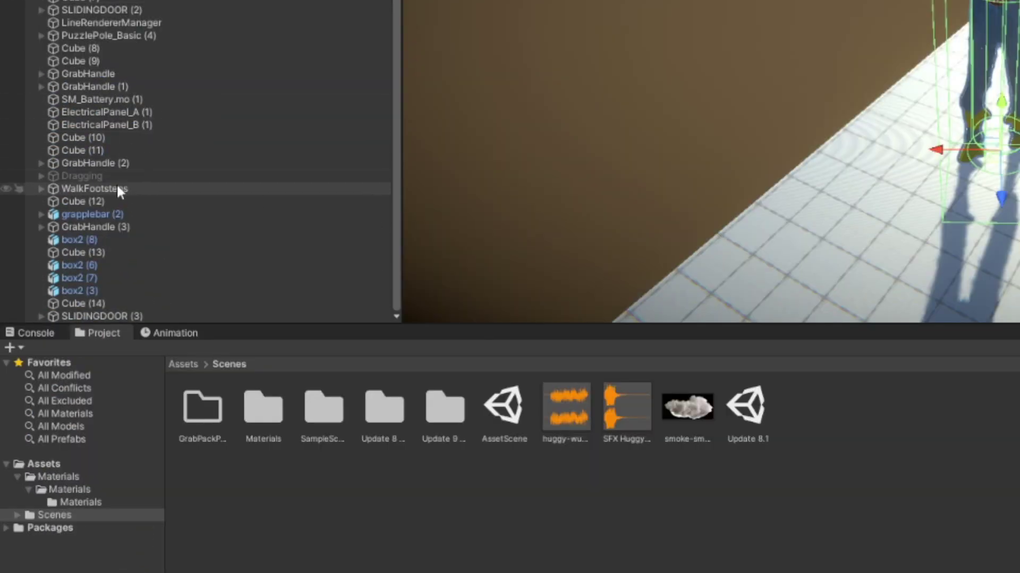
pyautogui.keyDown('ctrl'); pyautogui.click(104, 186); pyautogui.keyUp('ctrl')
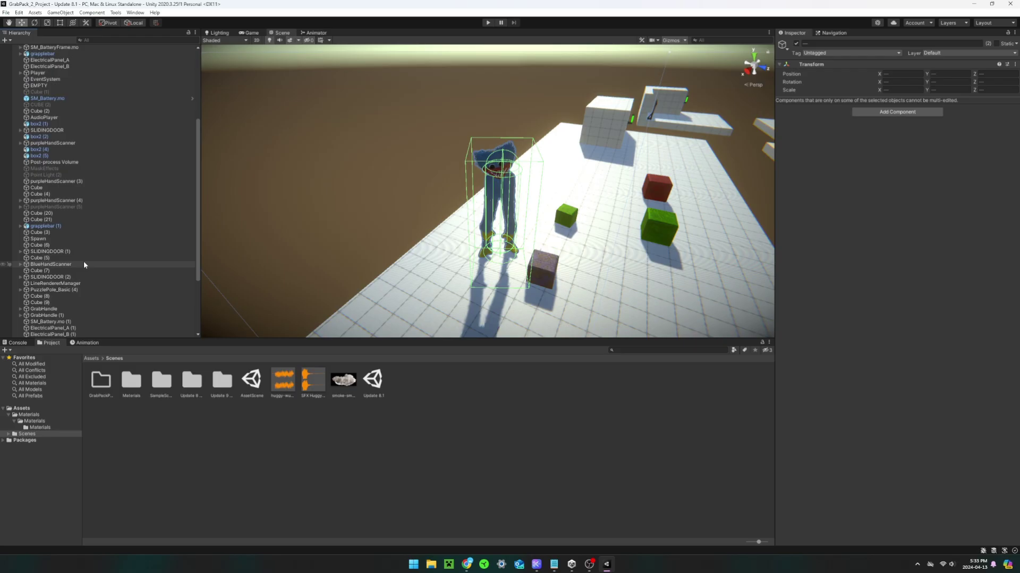
pyautogui.scroll(15, 82, 255)
pyautogui.click(351, 184)
pyautogui.scroll(3, 350, 184)
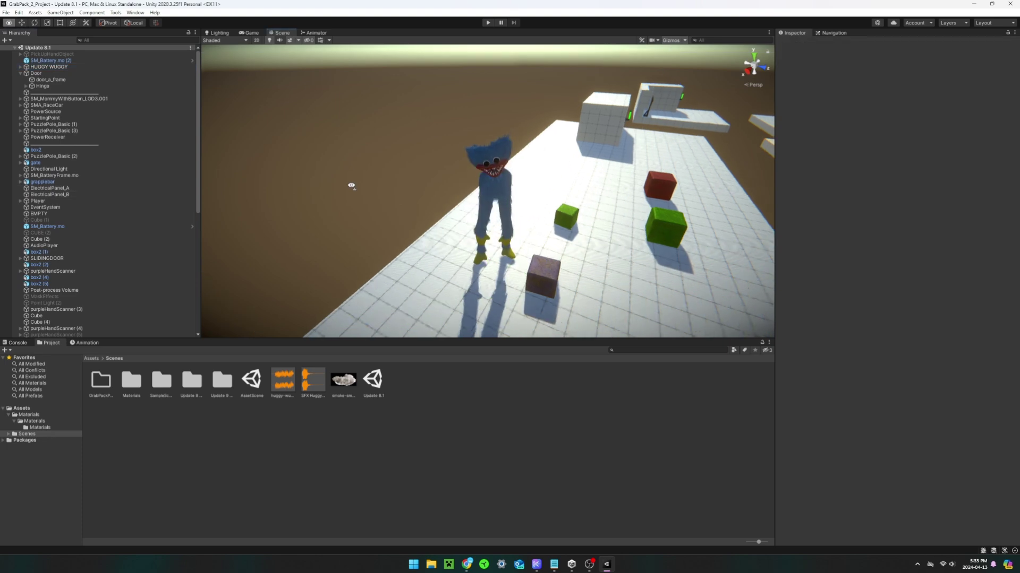
pyautogui.click(76, 66)
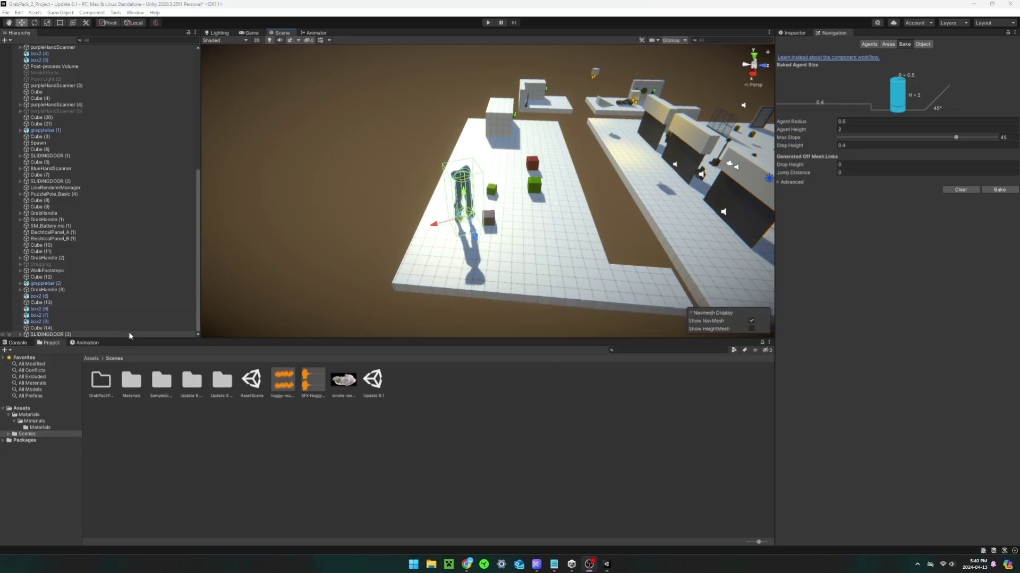
# - Select every scene object and mark them all Static, including children
pyautogui.click(129, 335)
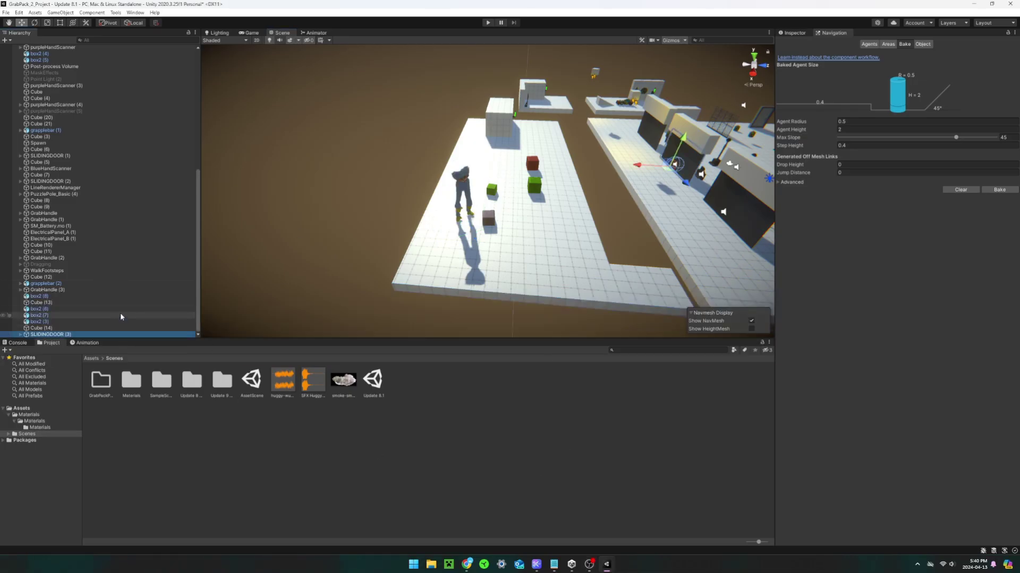
pyautogui.scroll(10, 122, 291)
pyautogui.hotkey('ctrl', 'a')
pyautogui.press('f')
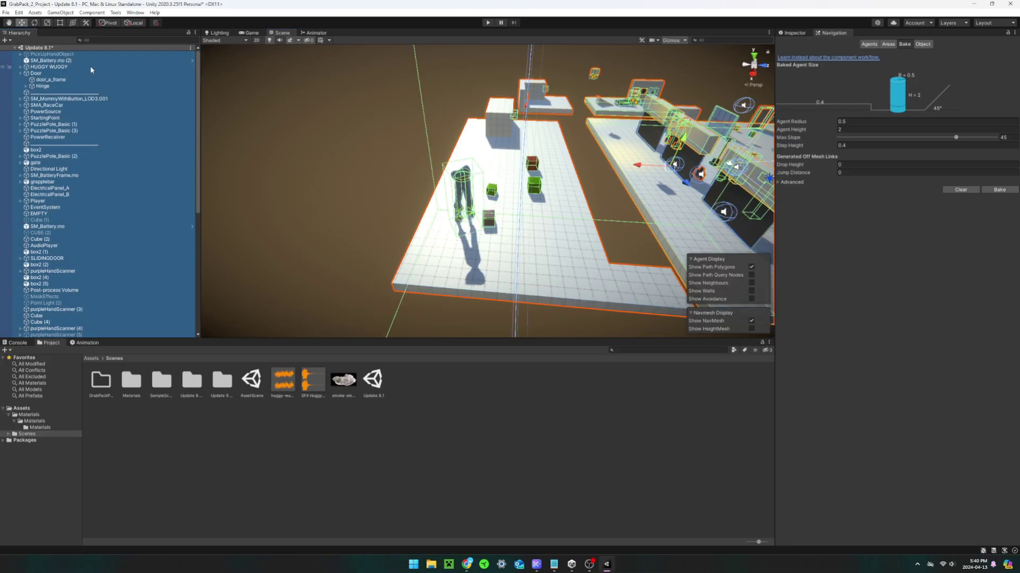
pyautogui.keyDown('alt'); pyautogui.moveTo(478, 202); pyautogui.dragTo(718, 113); pyautogui.keyUp('alt')
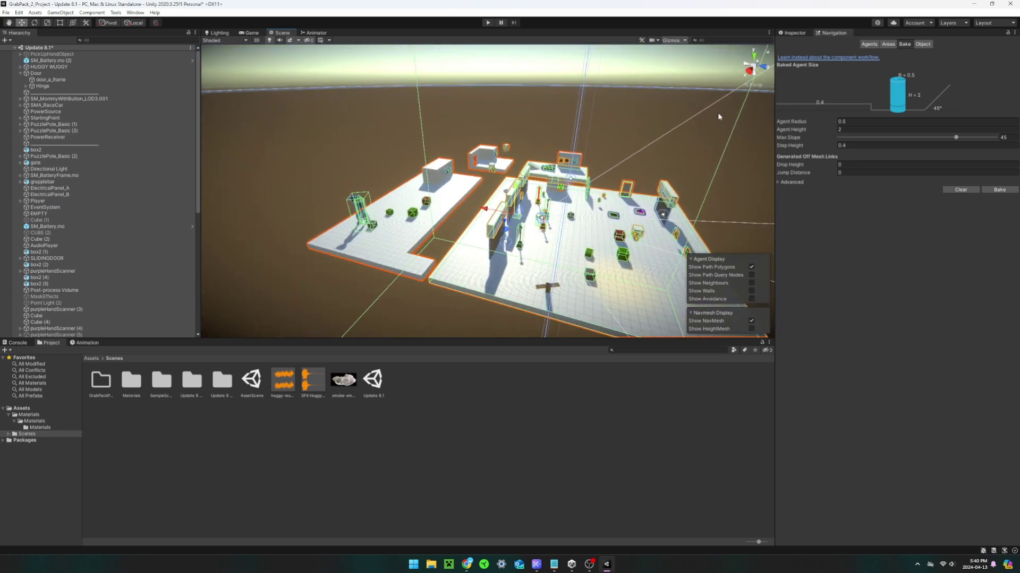
pyautogui.click(796, 33)
pyautogui.click(996, 43)
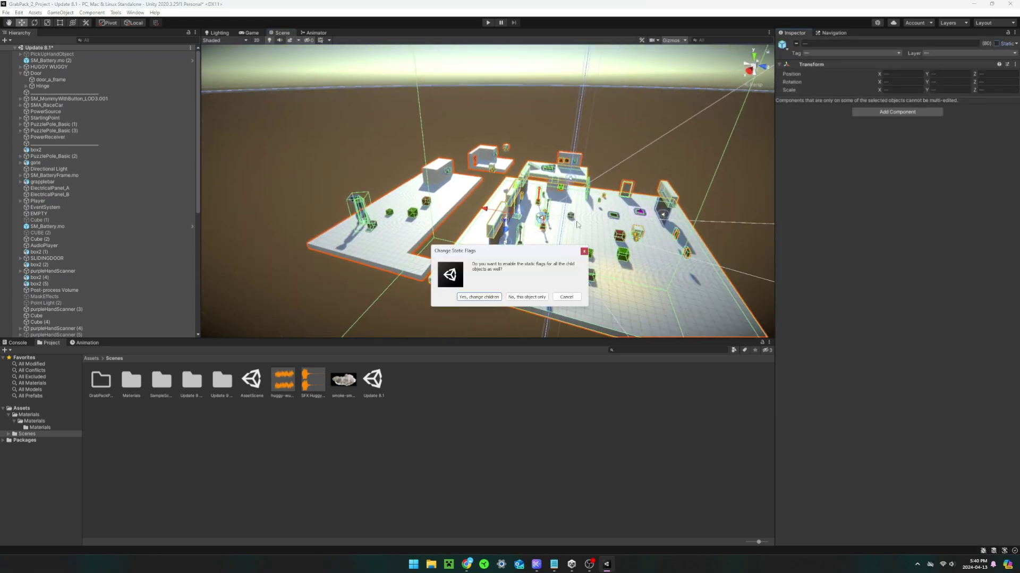
pyautogui.click(491, 299)
# - Deselect the objects and bring up the Navigation bake settings
pyautogui.keyDown('alt'); pyautogui.moveTo(524, 225); pyautogui.dragTo(527, 272); pyautogui.keyUp('alt')
pyautogui.click(539, 390)
pyautogui.keyDown('alt'); pyautogui.moveTo(510, 138); pyautogui.dragTo(664, 134); pyautogui.keyUp('alt')
pyautogui.click(834, 33)
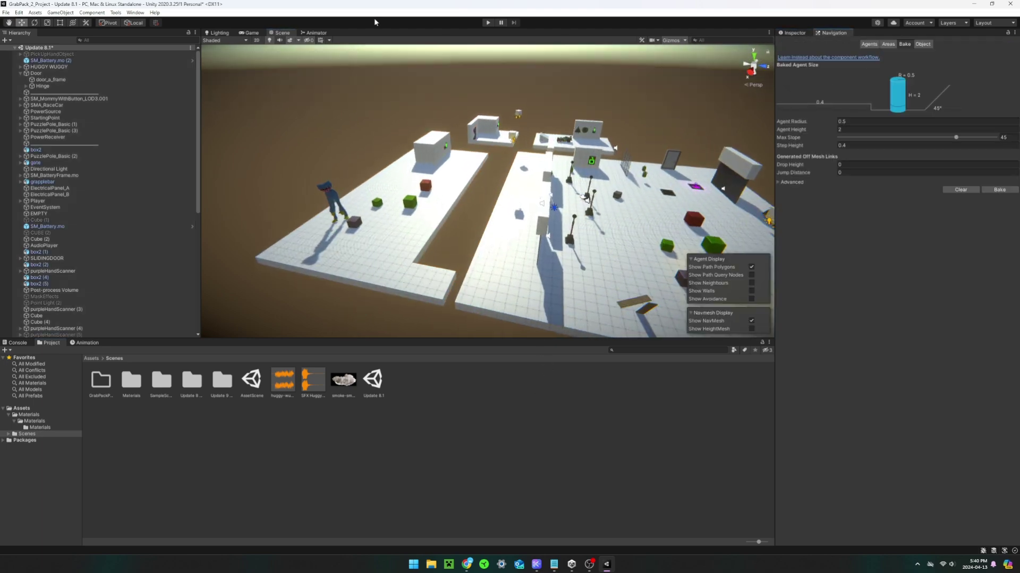
# - Bake the NavMesh from Window > AI > Navigation and inspect the covered floors
pyautogui.click(136, 12)
pyautogui.click(136, 12)
pyautogui.click(136, 12)
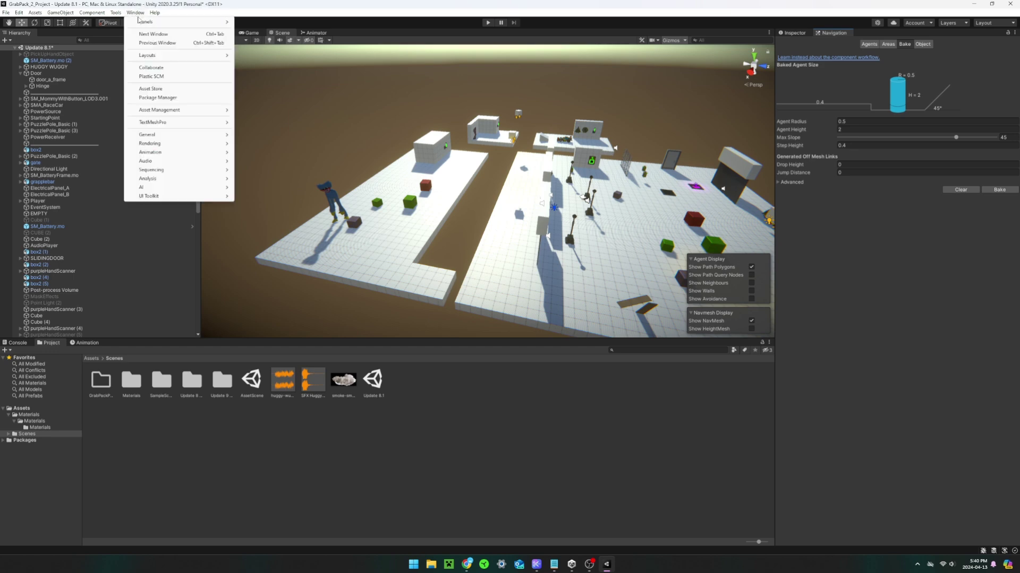
pyautogui.click(256, 190)
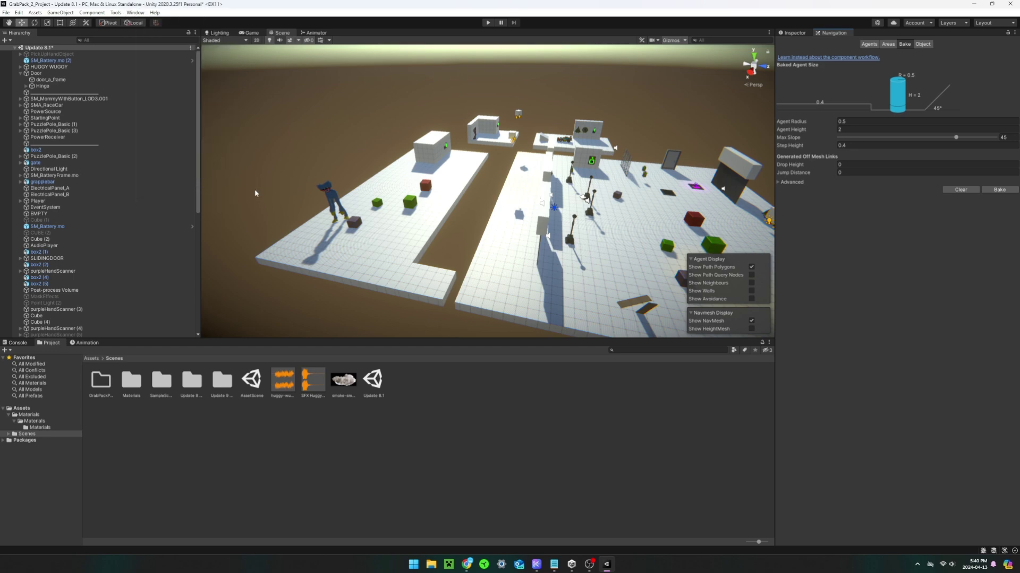
pyautogui.click(999, 190)
pyautogui.moveTo(716, 159); pyautogui.dragTo(757, 194, button='right')
pyautogui.scroll(-10, 127, 222)
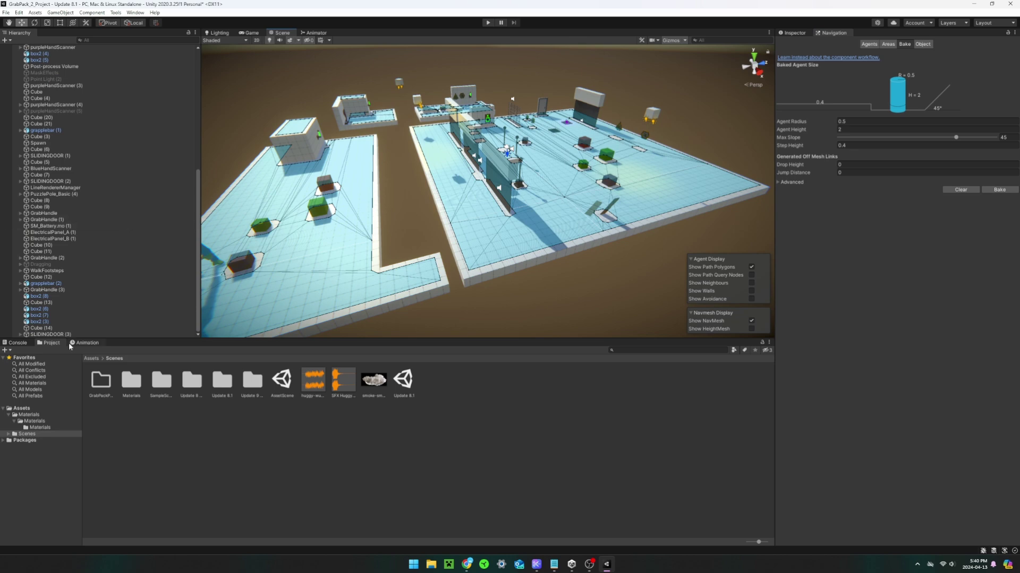
pyautogui.scroll(10, 106, 228)
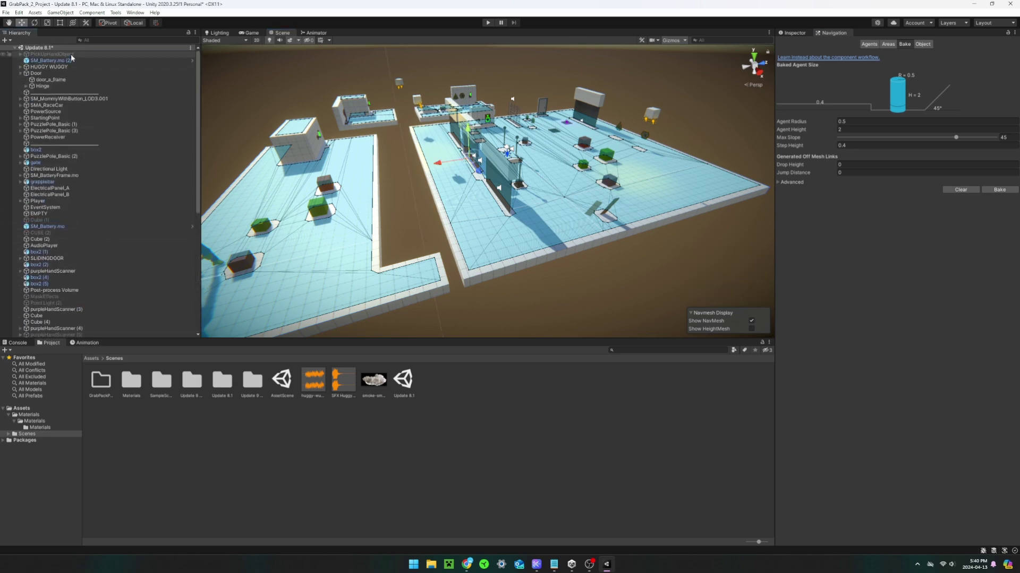
# - Select all scene objects and remove Static from them and their children
pyautogui.hotkey('ctrl', 'a')
pyautogui.click(805, 33)
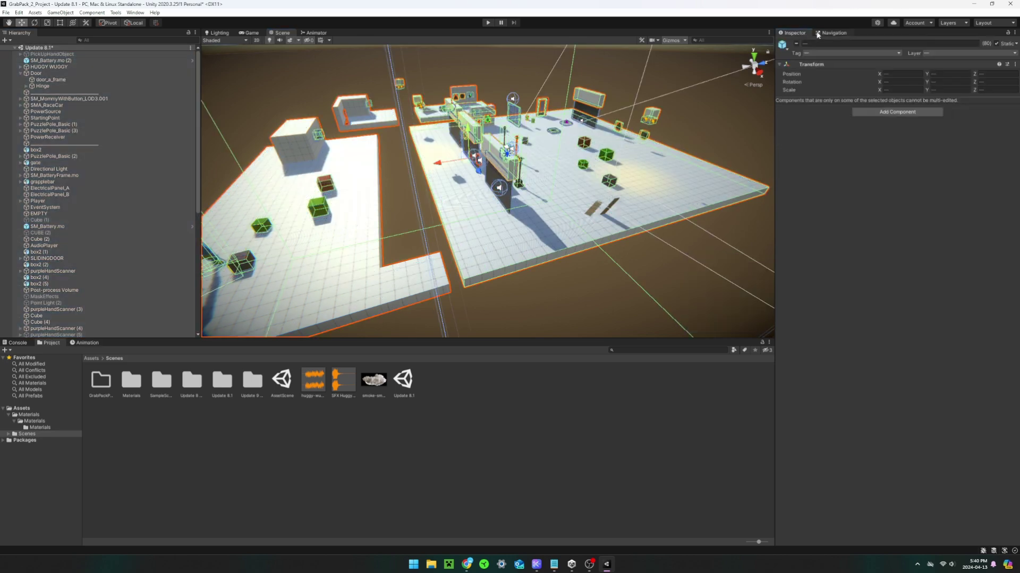
pyautogui.click(1003, 44)
pyautogui.click(487, 298)
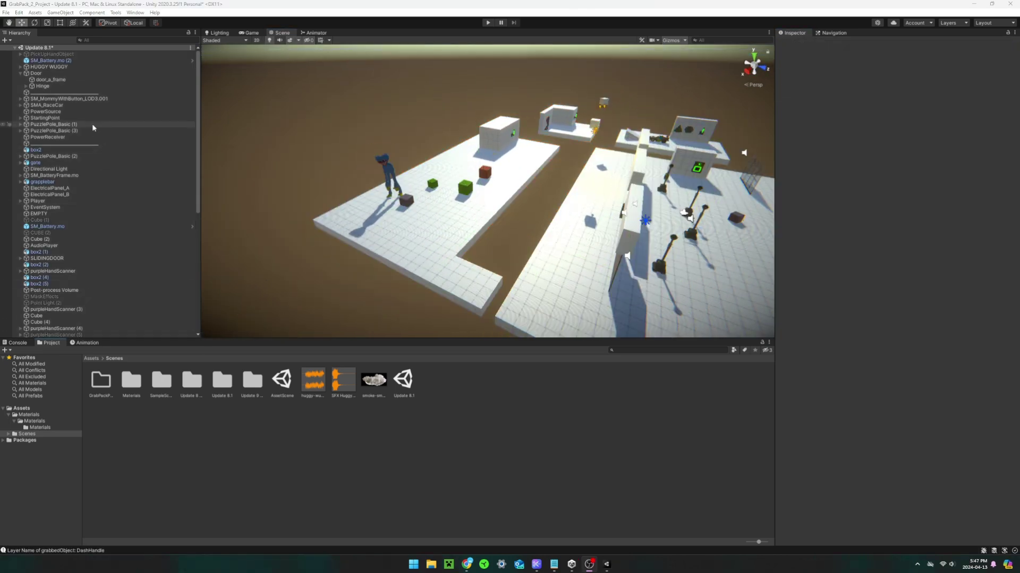
# - Inspect HUGGY WUGGY and its child model, then open File > Build Settings
pyautogui.click(49, 67)
pyautogui.click(56, 74)
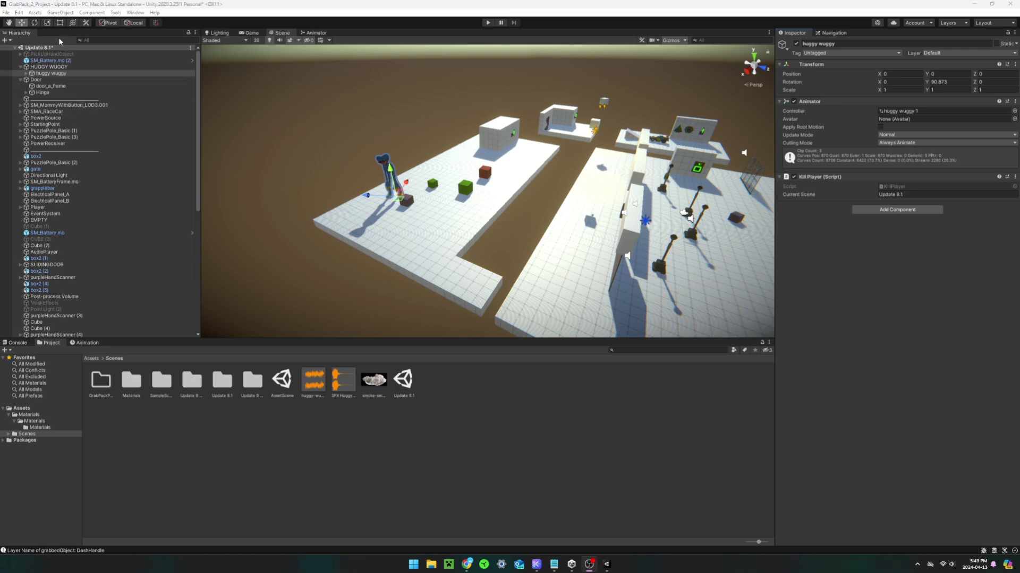
pyautogui.click(19, 12)
pyautogui.moveTo(7, 13)
pyautogui.click(34, 111)
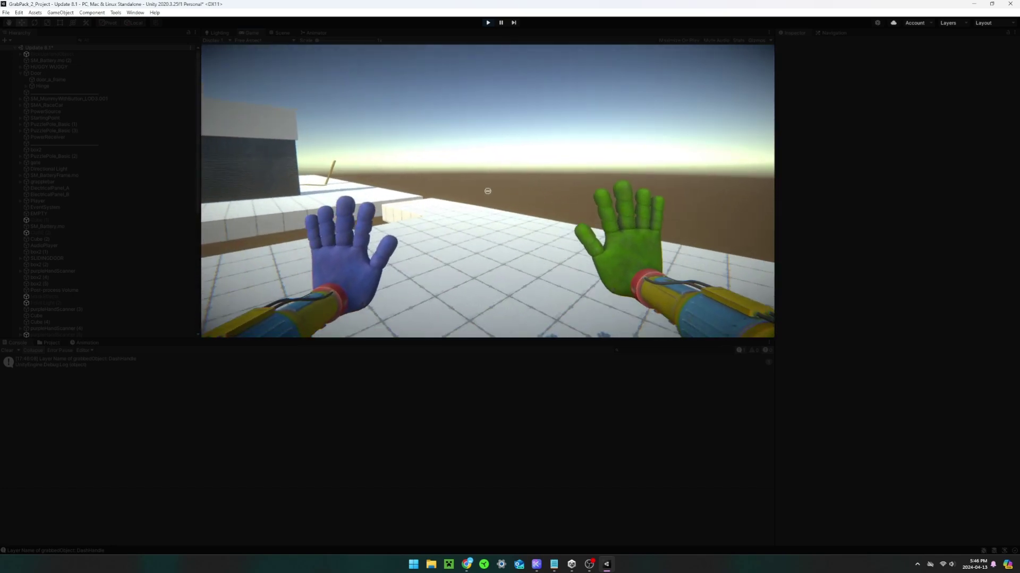
# - Fire both GrabPack hands, grab the battery and plug it into the wall power panel
pyautogui.click(488, 191)
pyautogui.rightClick(487, 191)
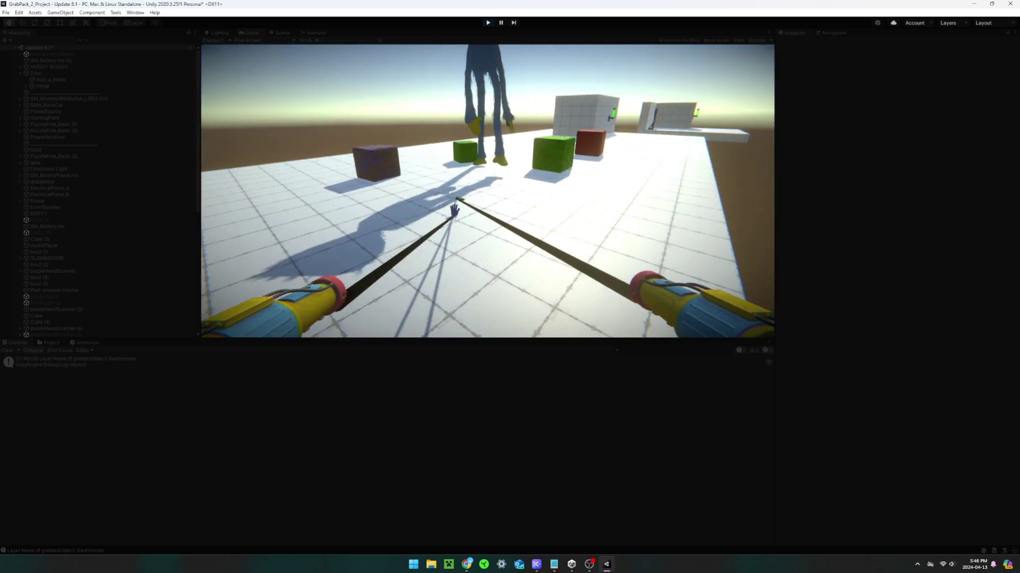
pyautogui.rightClick(487, 191)
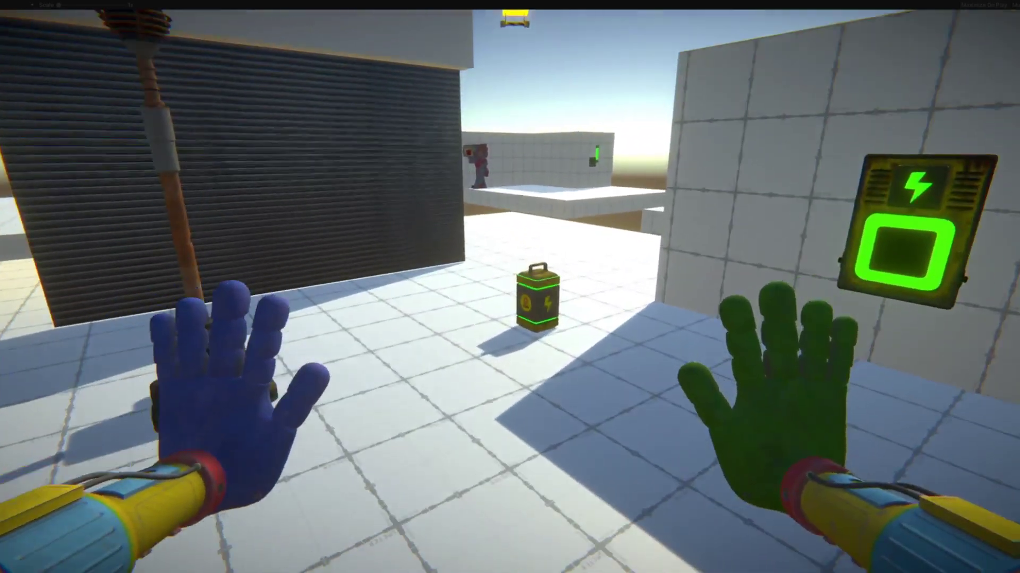
pyautogui.rightClick(510, 287)
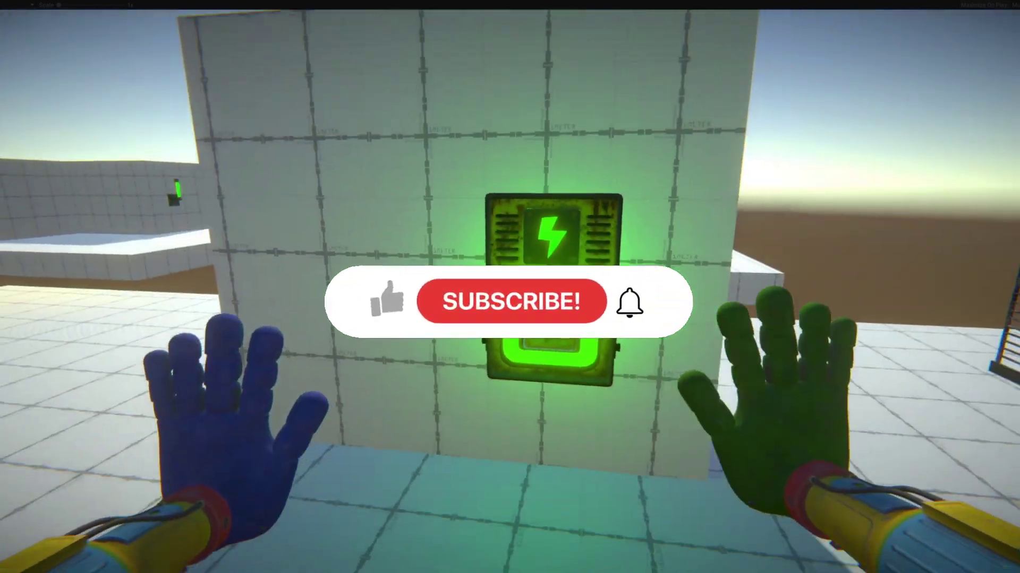
pyautogui.click(510, 286)
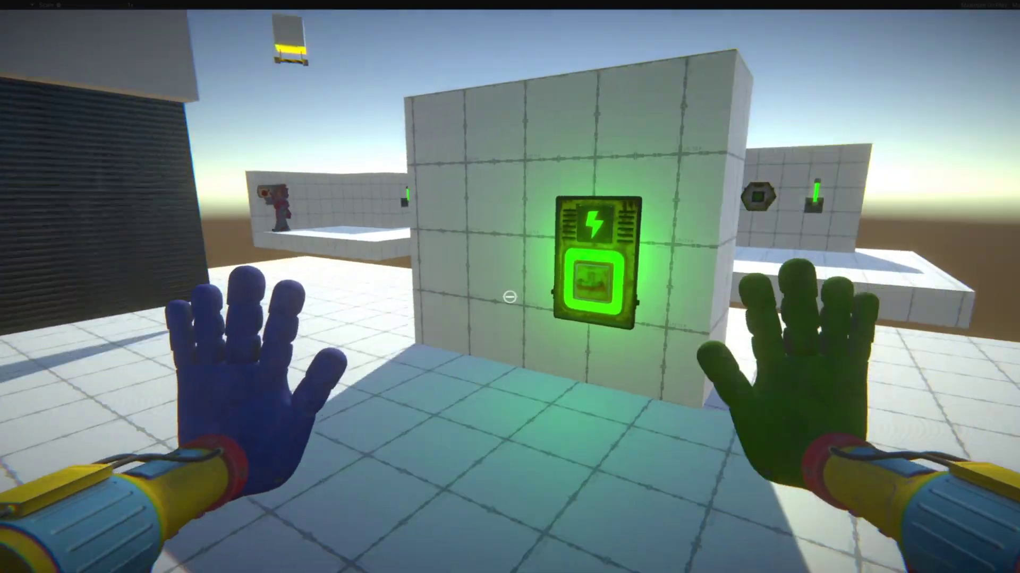
# - Walk around the level with WASD and grab a nearby pole with the green hand
pyautogui.press('s')
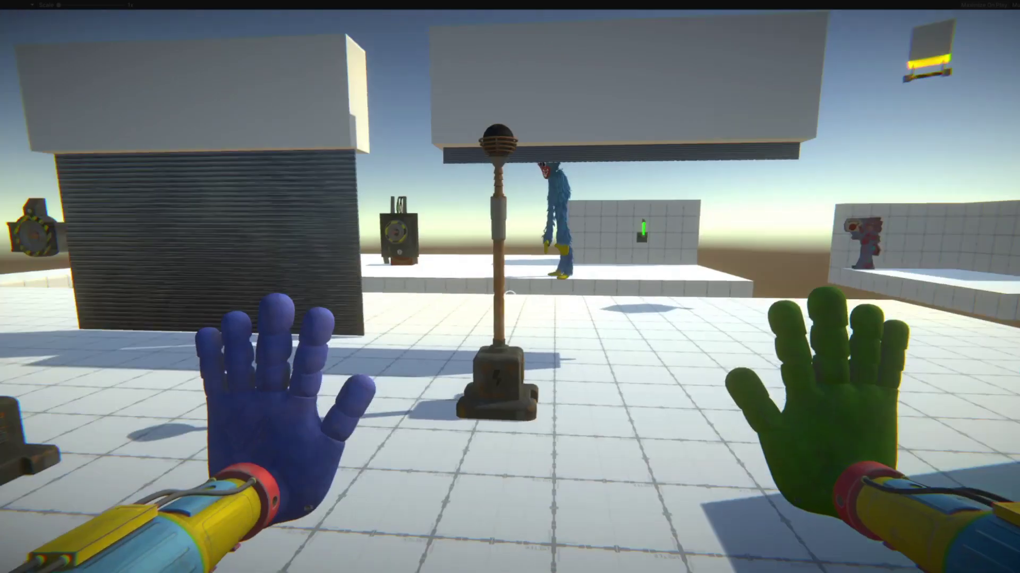
pyautogui.press('w')
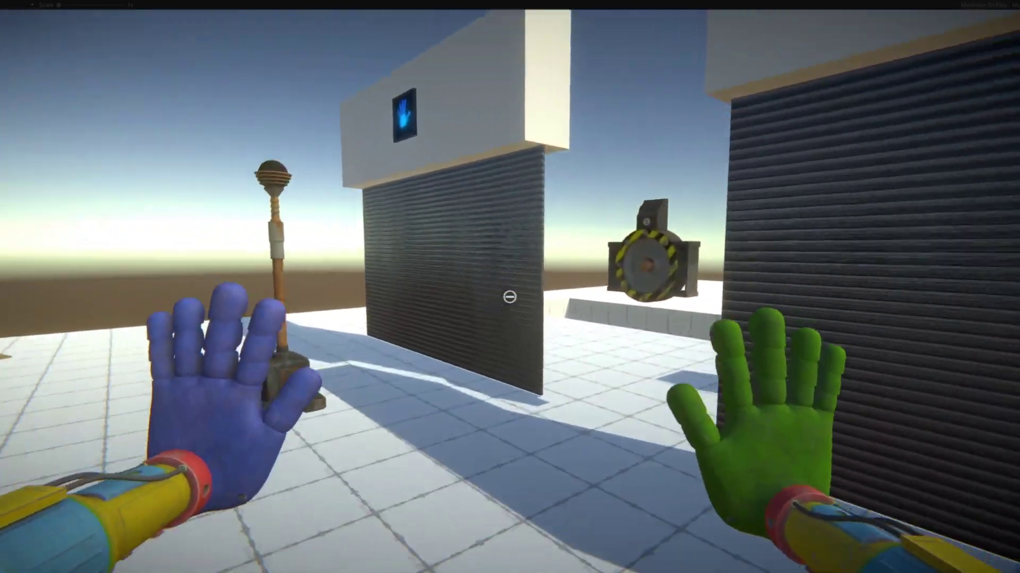
pyautogui.press('w')
pyautogui.rightClick(510, 297)
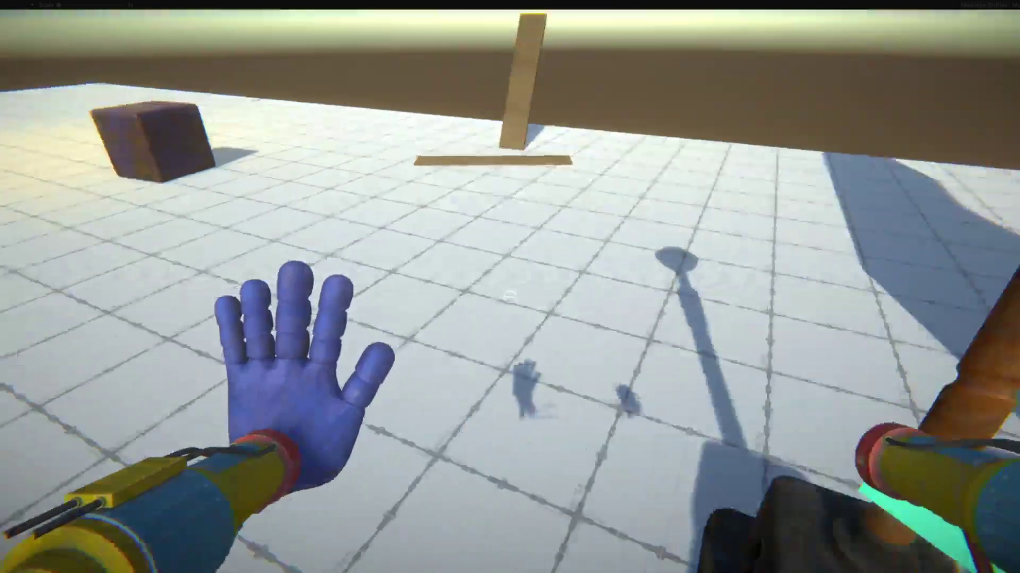
pyautogui.press('w')
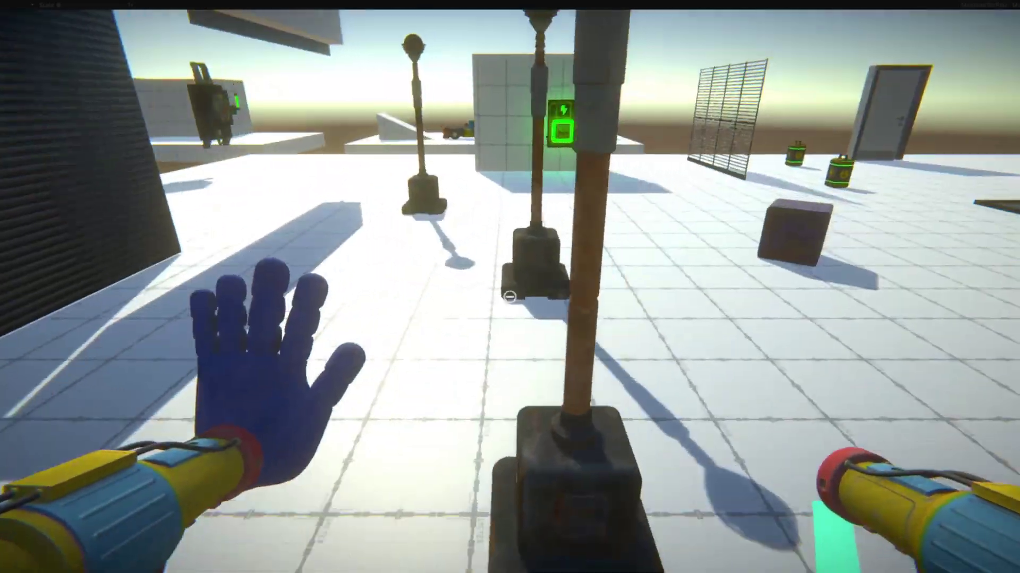